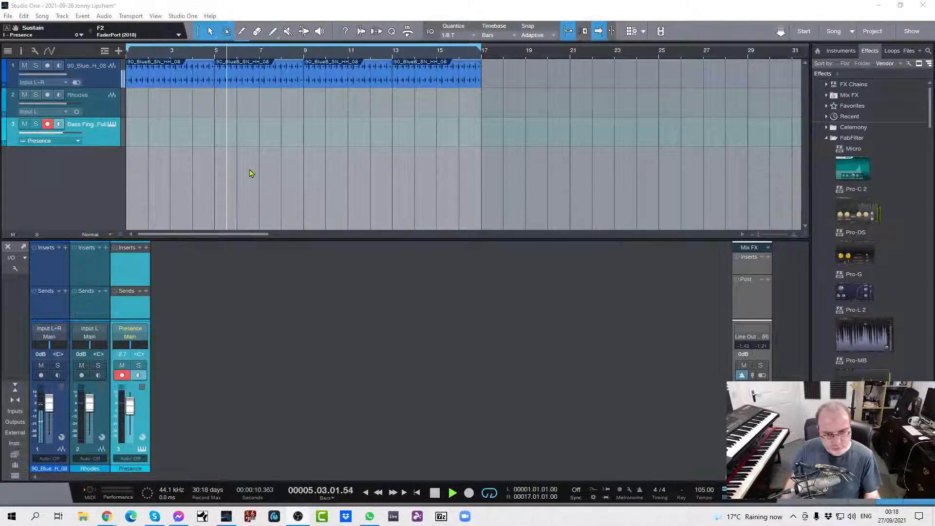
Step: Stop playback and set the arrangement's quantize value to 1/8 triplets
{"action": "key", "text": "space"}
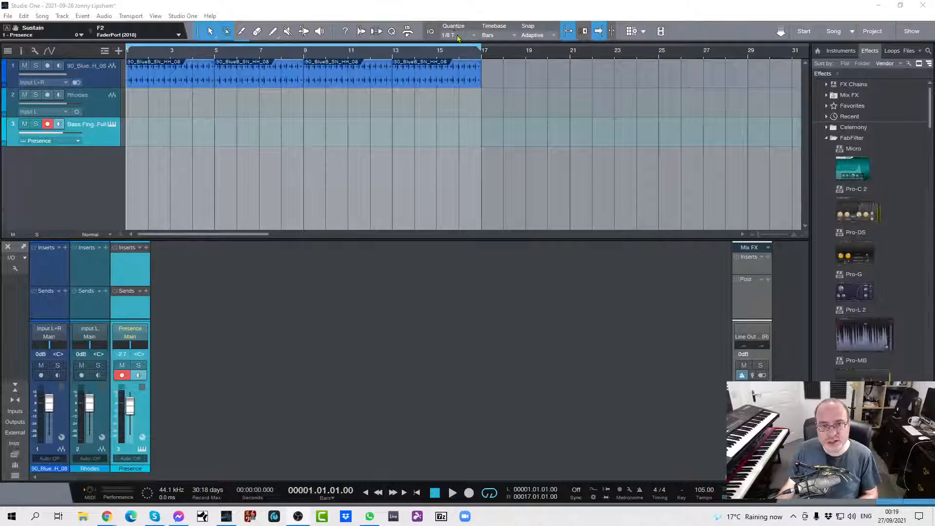
{"action": "left_click", "coordinate": [472, 35]}
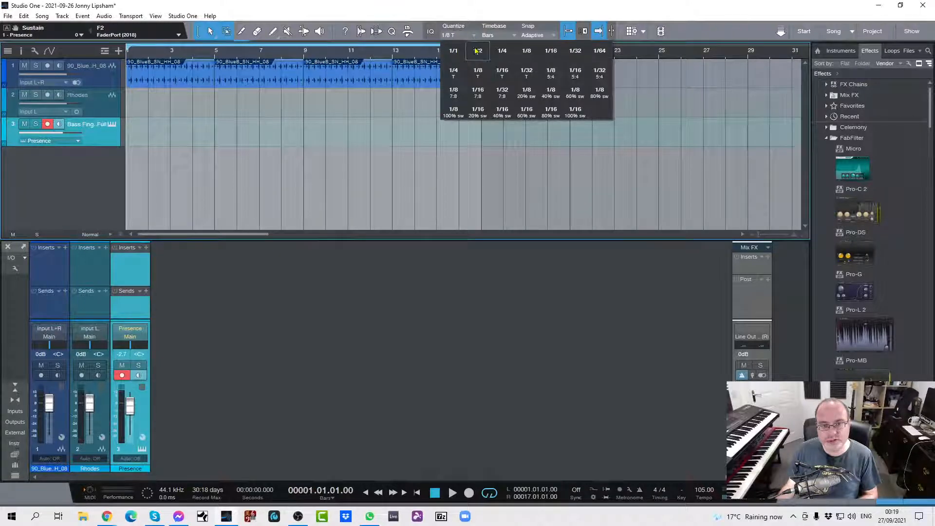
{"action": "left_click", "coordinate": [478, 73]}
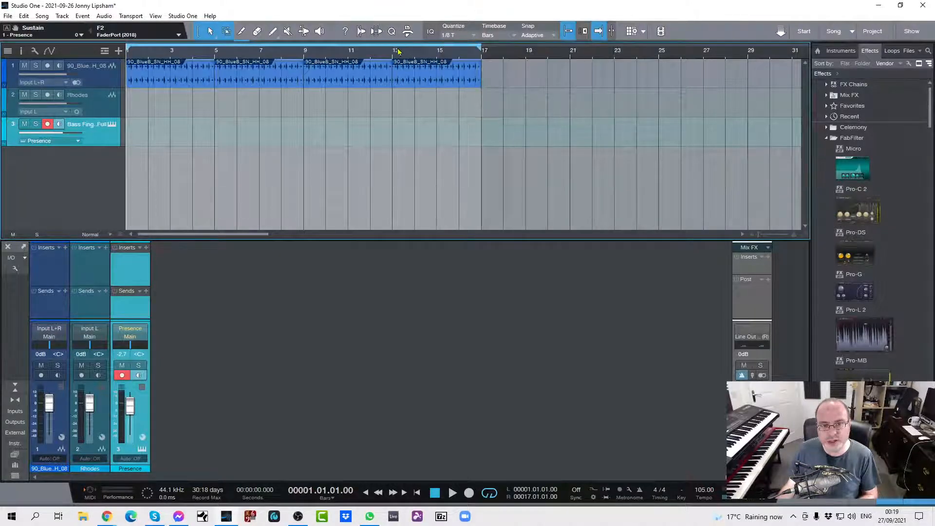
Step: Examine the triplet grid against the drum loop around bars 11 and 12, and play the loop from bar 1
{"action": "left_click_drag", "start_coordinate": [360, 55], "coordinate": [368, 94]}
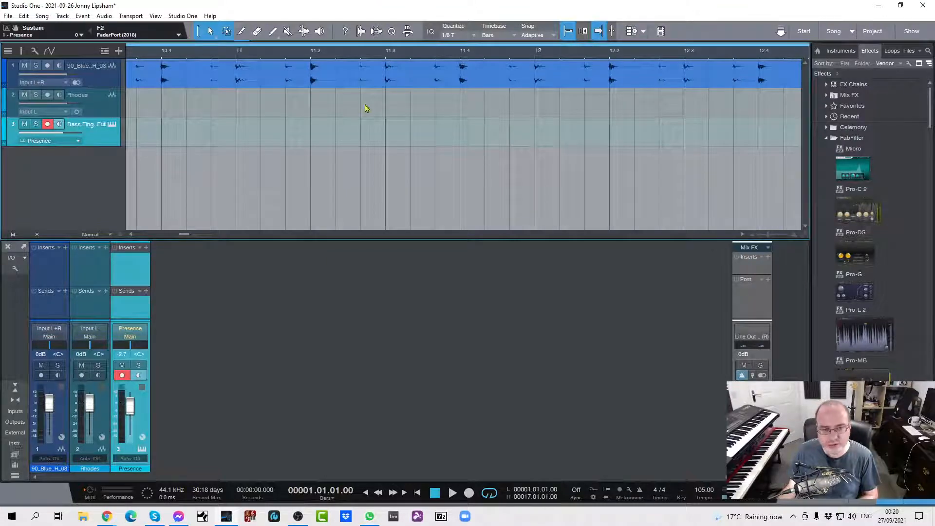
{"action": "left_click_drag", "start_coordinate": [360, 53], "coordinate": [388, 17]}
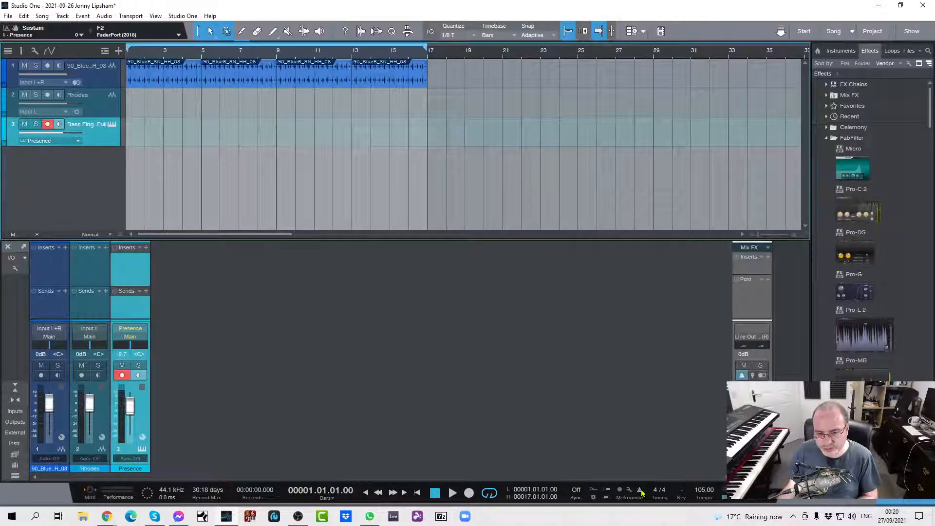
{"action": "key", "text": "space"}
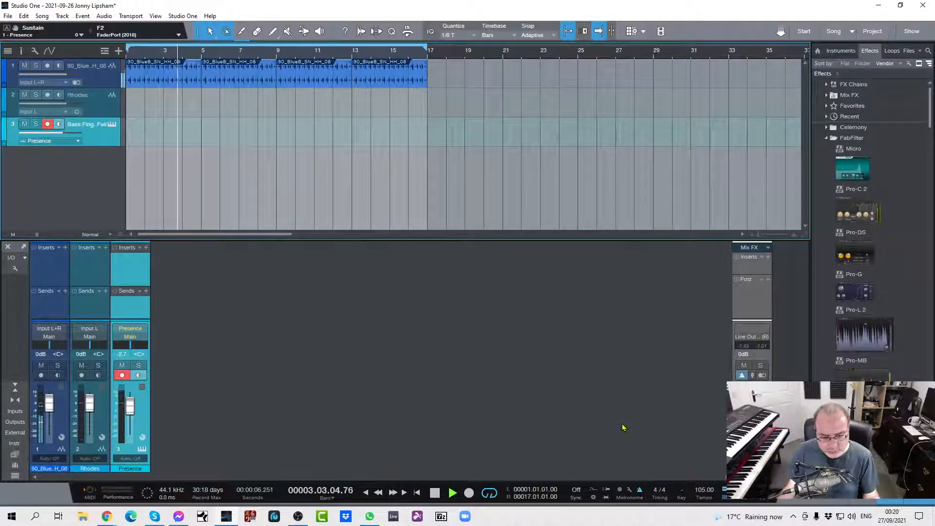
{"action": "key", "text": "space"}
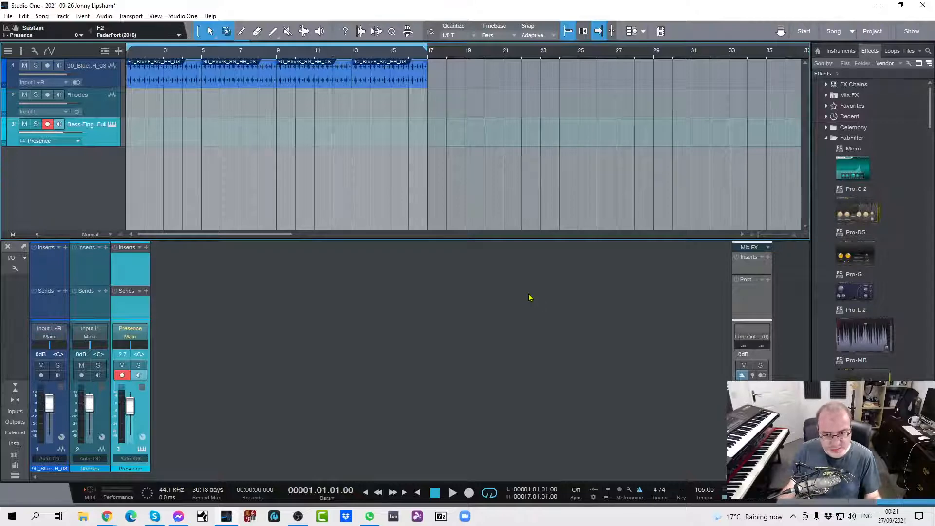
Step: Arm the Rhodes track for recording and set its input to Input R (Mic/Inst/Line 2)
{"action": "left_click", "coordinate": [94, 107]}
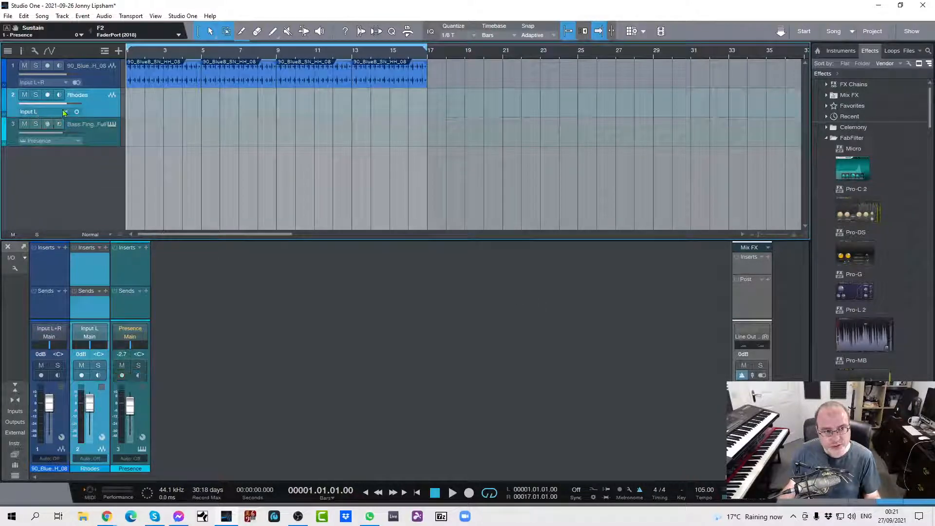
{"action": "left_click", "coordinate": [47, 94]}
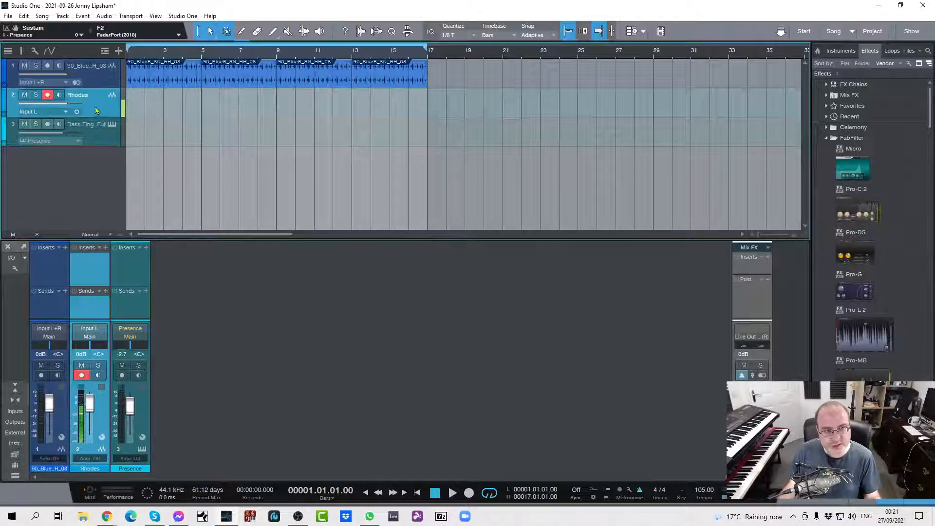
{"action": "left_click", "coordinate": [65, 113]}
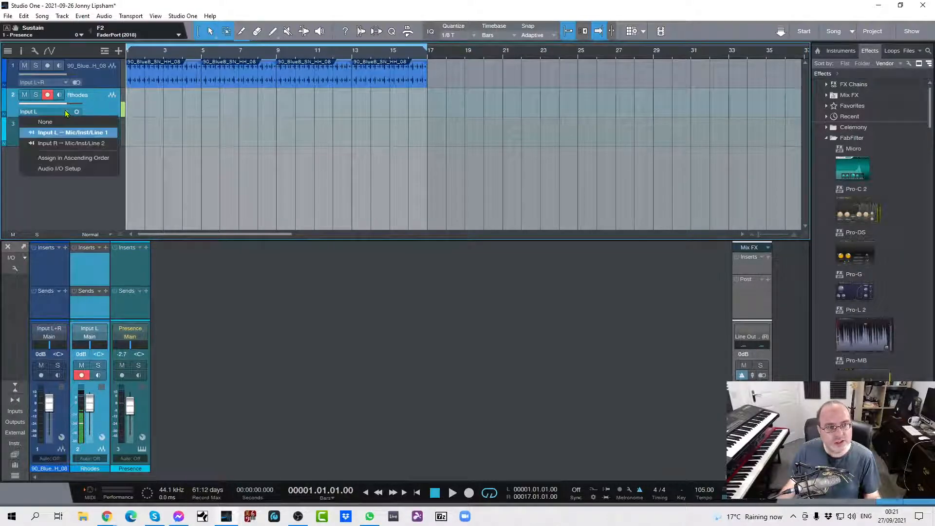
{"action": "left_click", "coordinate": [69, 144]}
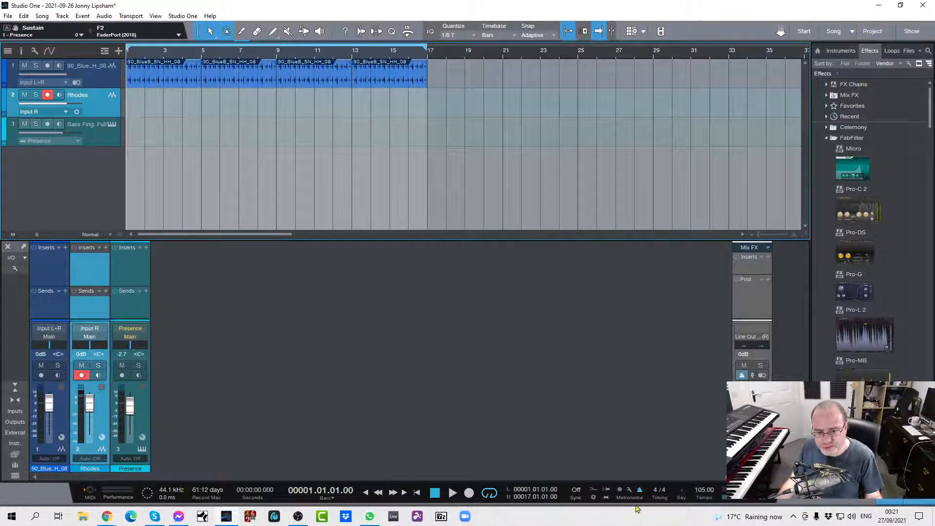
Step: Enable the metronome's 2-bar precount and record the Rhodes part over the drum loop through bar 16
{"action": "left_click", "coordinate": [629, 490]}
{"action": "left_click", "coordinate": [396, 283]}
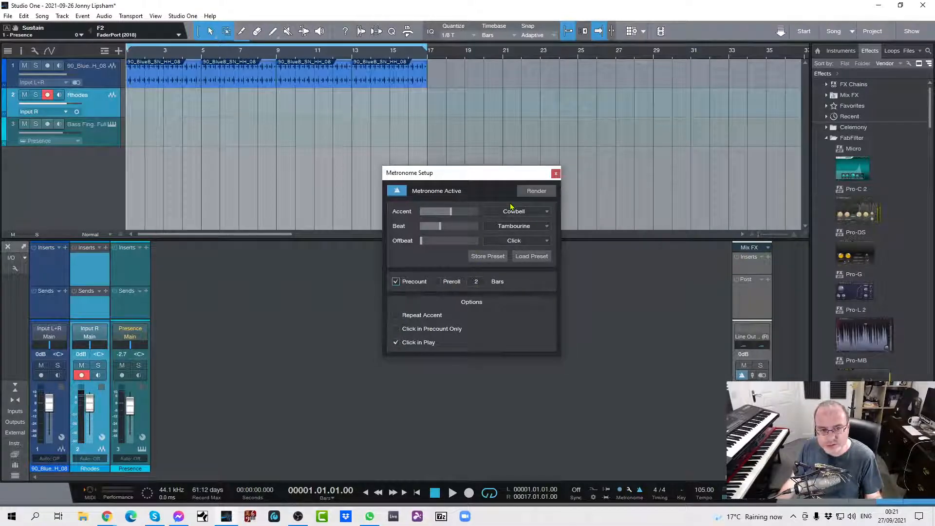
{"action": "left_click", "coordinate": [556, 174]}
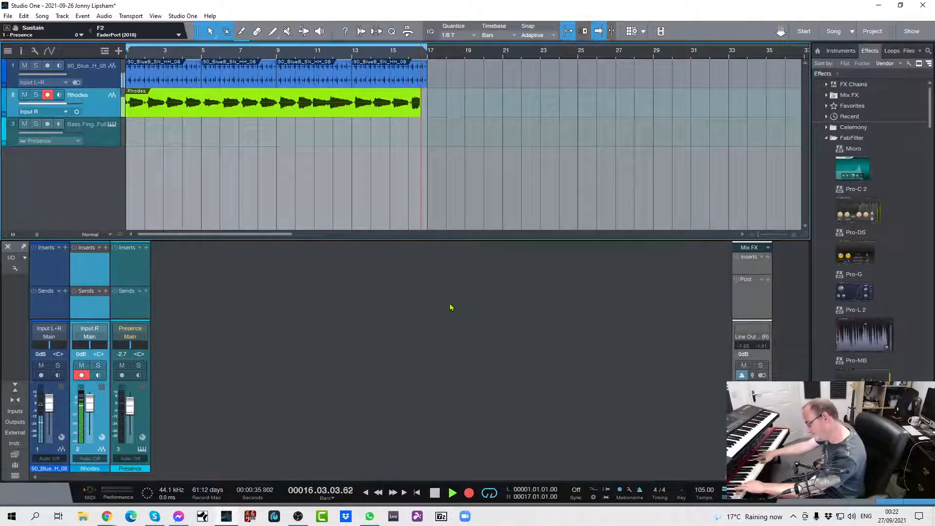
{"action": "key", "text": "space"}
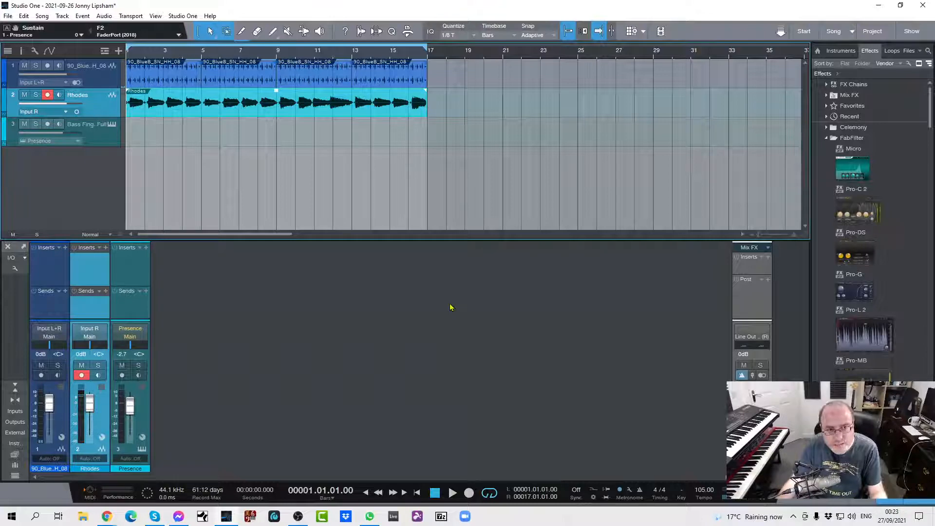
Step: Disarm the Rhodes track, arm the Bass Finger Full track and record the bass part through bar 16
{"action": "left_click", "coordinate": [47, 96]}
{"action": "left_click", "coordinate": [48, 125]}
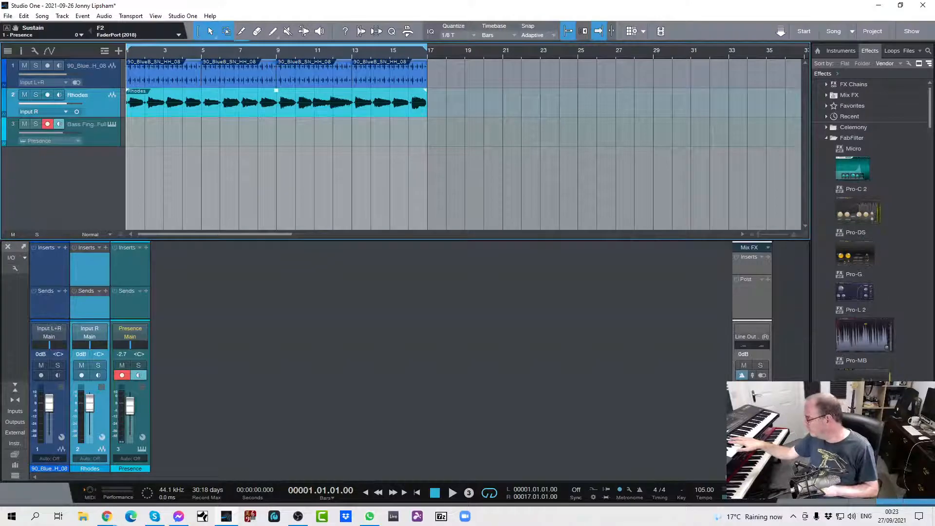
{"action": "key", "text": "KP_Multiply"}
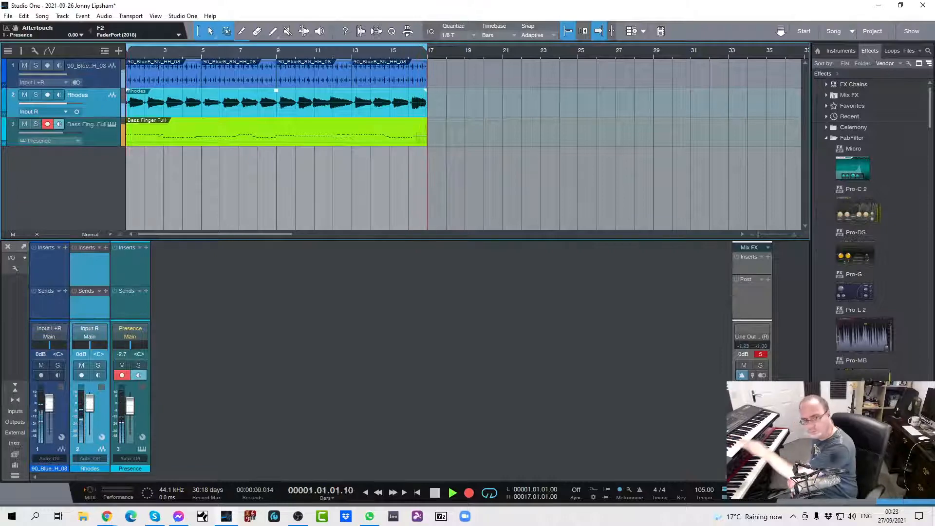
{"action": "key", "text": "space"}
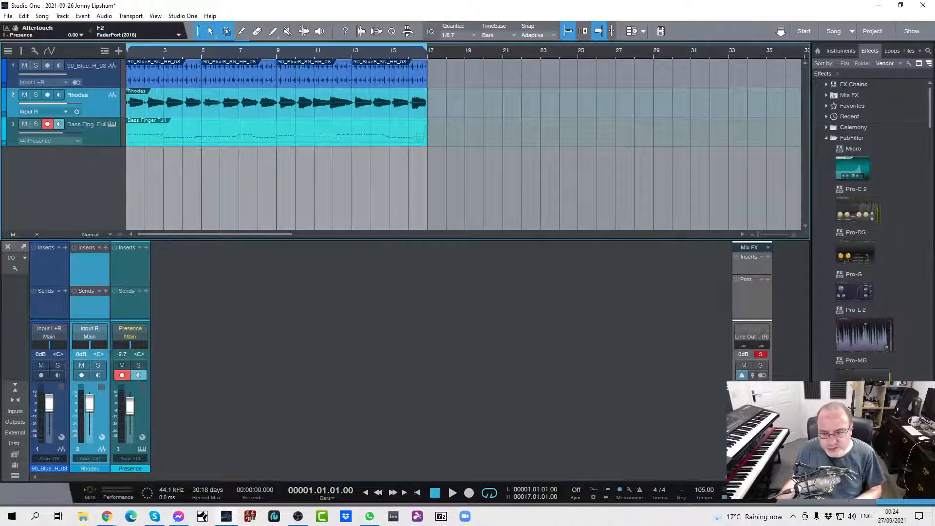
Step: Quantize all notes of the recorded Bass Finger Full part to 1/8 triplets
{"action": "double_click", "coordinate": [225, 144]}
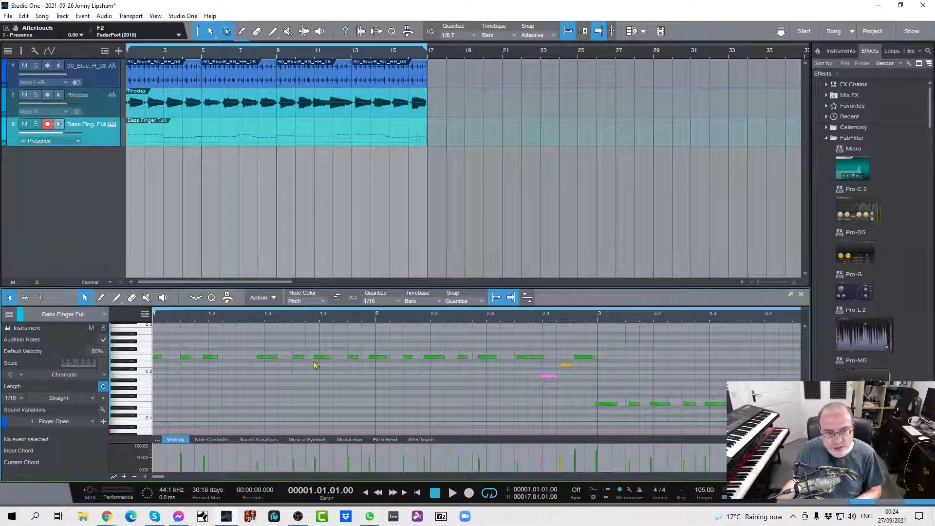
{"action": "left_click", "coordinate": [399, 303]}
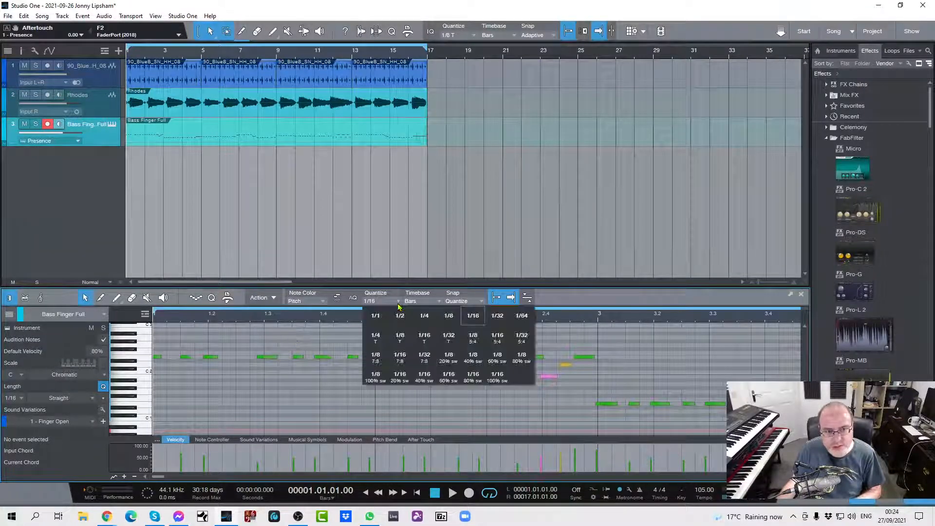
{"action": "left_click", "coordinate": [407, 338]}
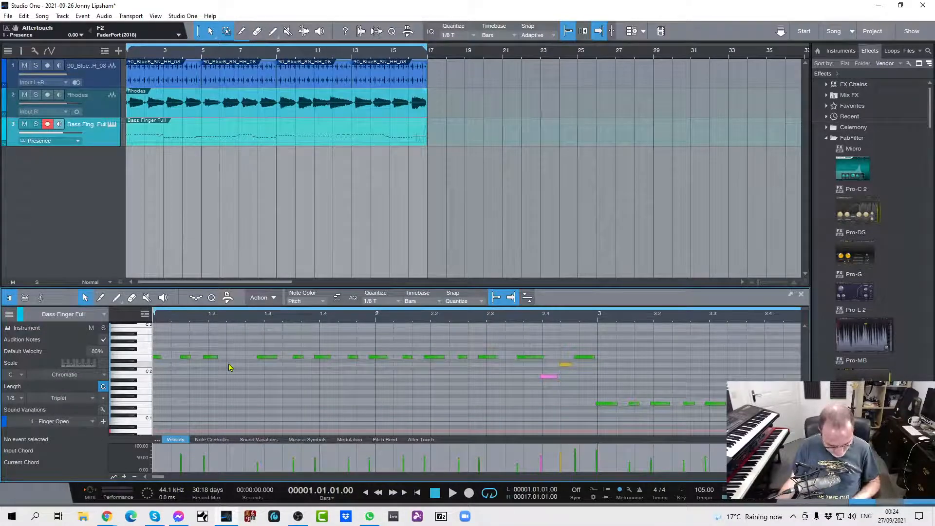
{"action": "key", "text": "ctrl+a"}
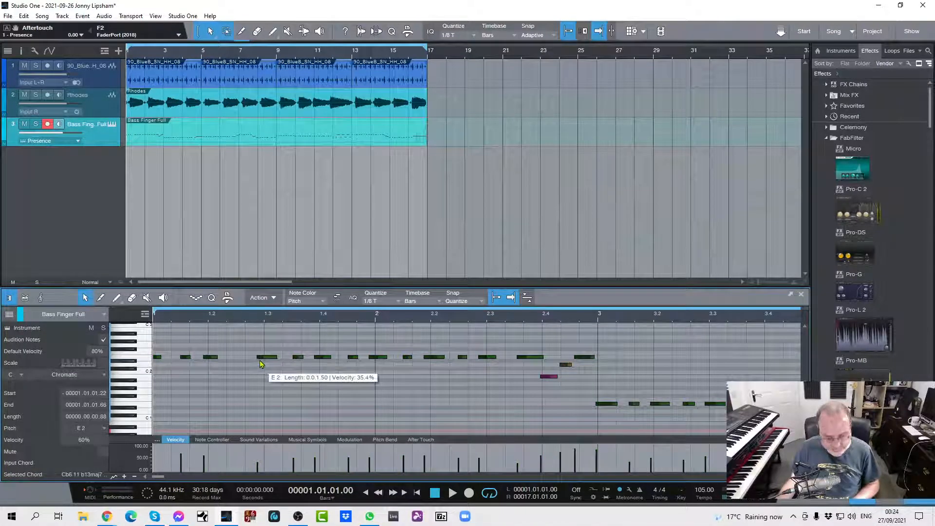
{"action": "left_click", "coordinate": [274, 383]}
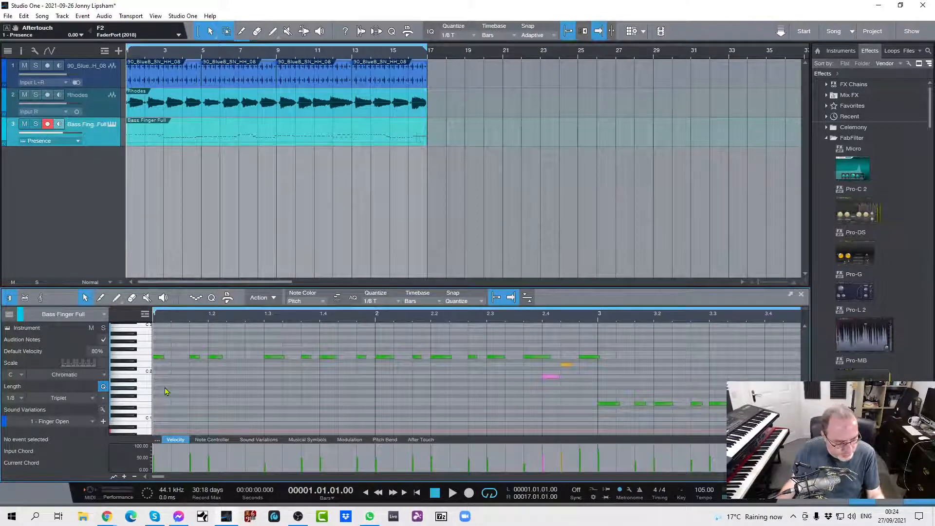
Step: Play back the quantized bass part and delete the short B1 note at the start of beat 7.4
{"action": "key", "text": "space"}
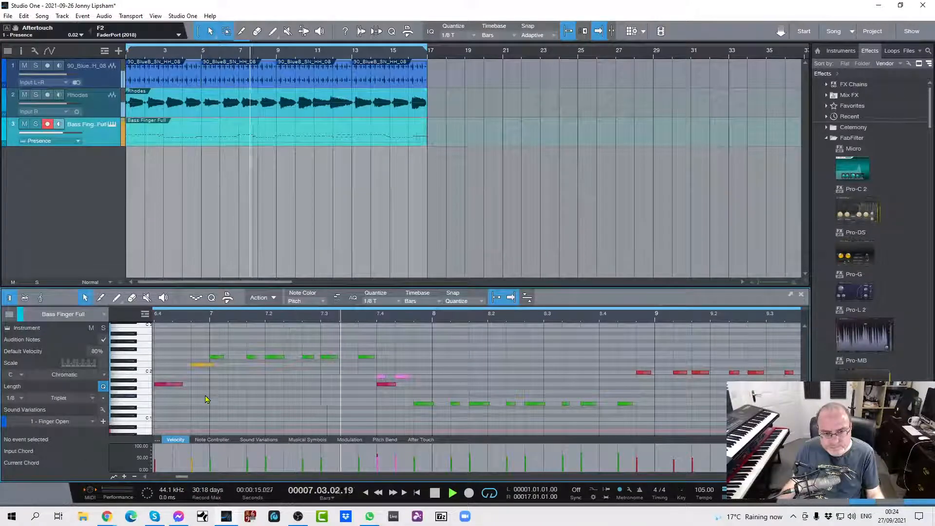
{"action": "key", "text": "space"}
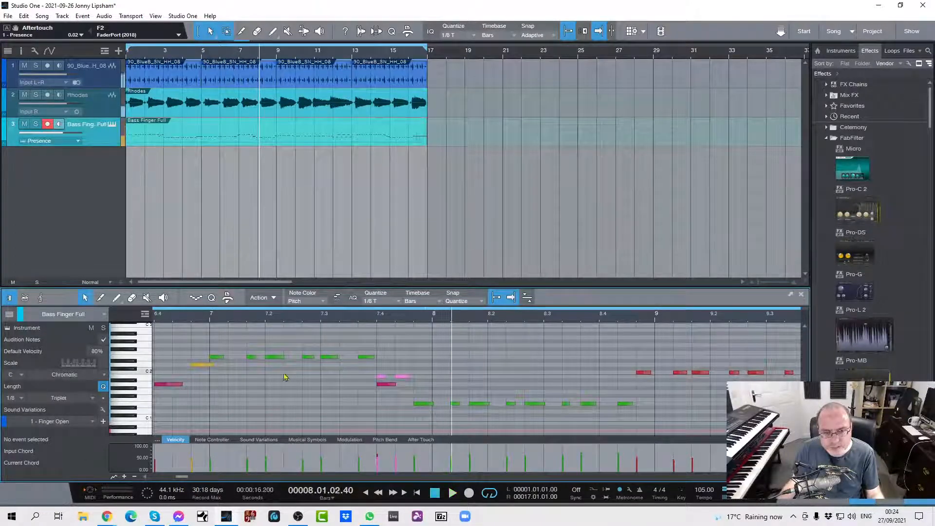
{"action": "left_click", "coordinate": [383, 380]}
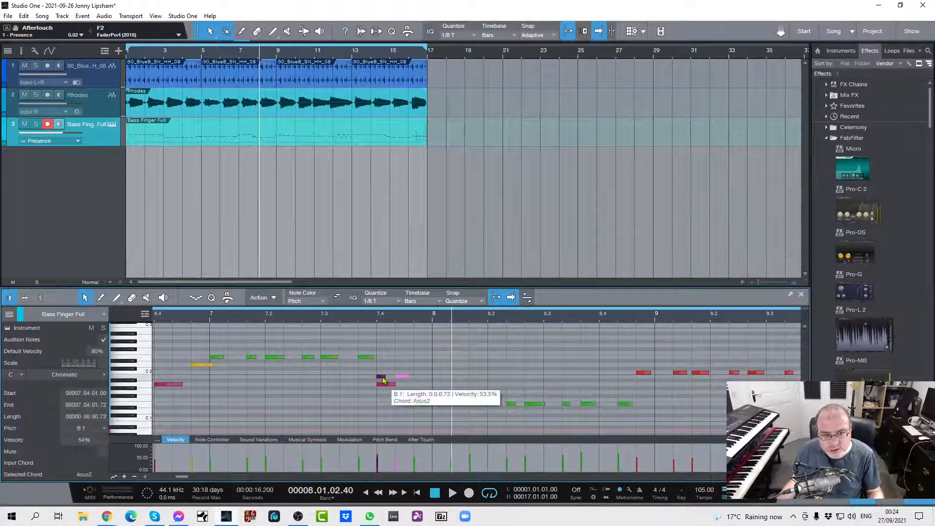
{"action": "left_click", "coordinate": [402, 376]}
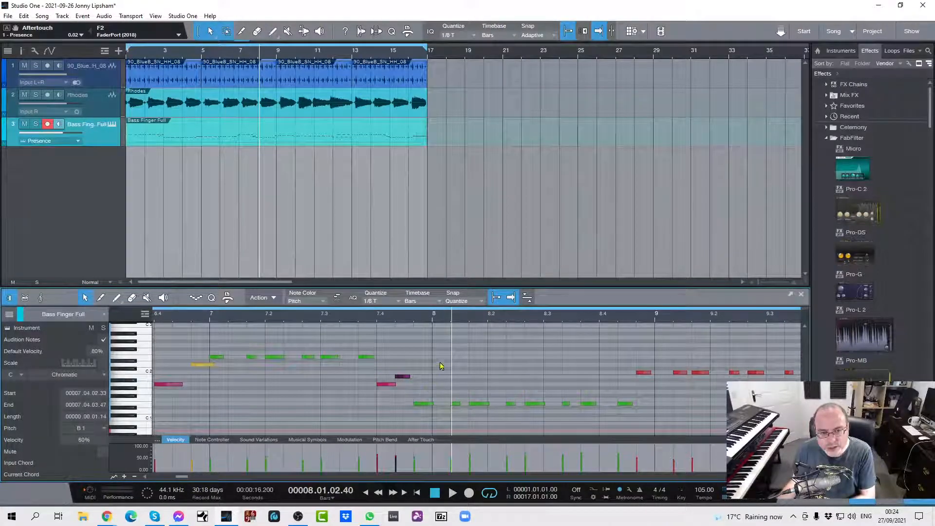
Step: Replay the bass from bar 7 and shift the row of E1 notes one triplet later to start on bar 8
{"action": "left_click", "coordinate": [210, 321]}
{"action": "key", "text": "space"}
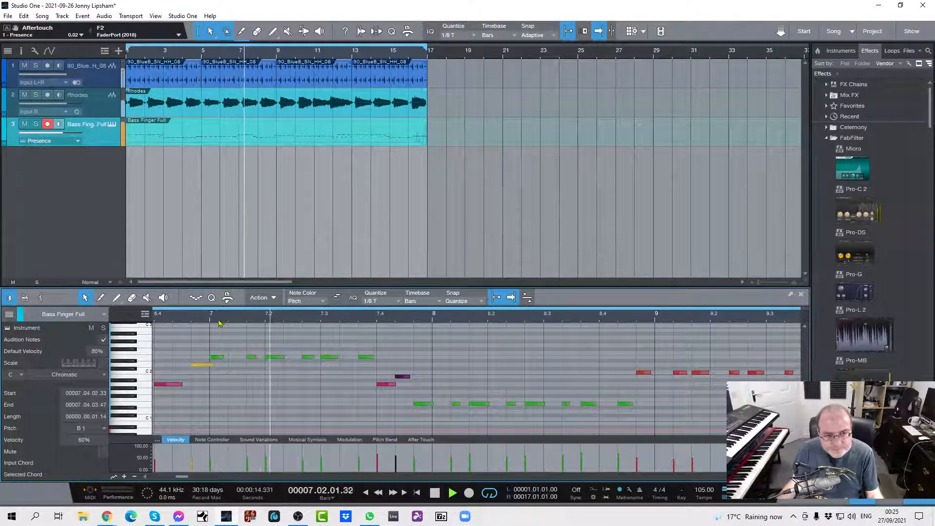
{"action": "key", "text": "space"}
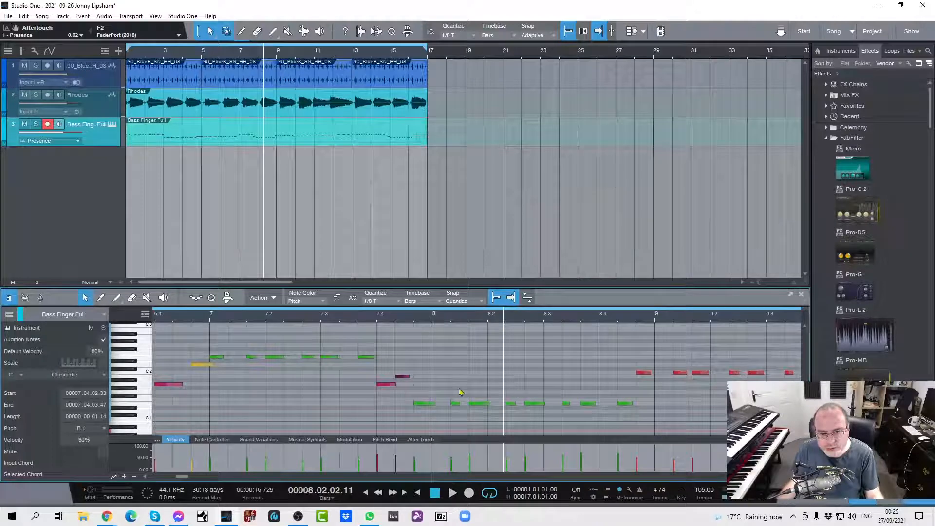
{"action": "left_click_drag", "start_coordinate": [409, 396], "coordinate": [636, 412]}
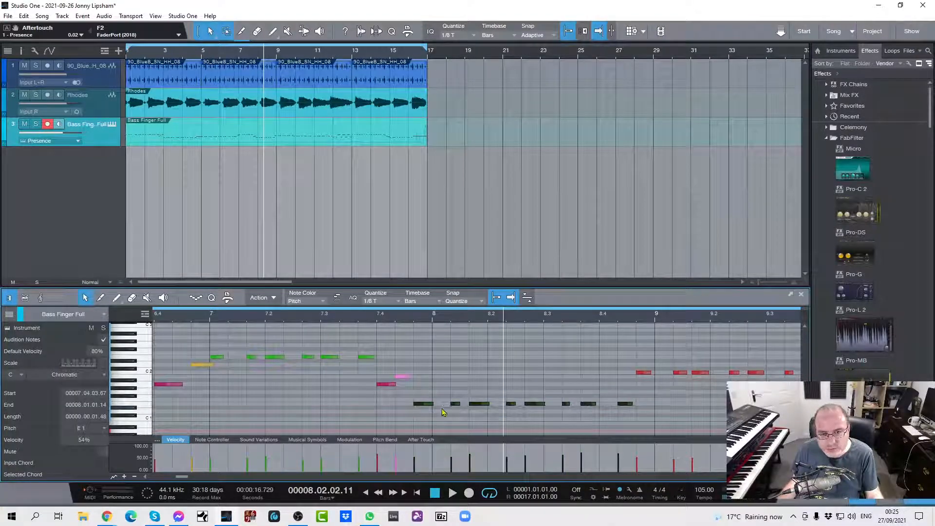
{"action": "left_click_drag", "start_coordinate": [423, 407], "coordinate": [437, 407]}
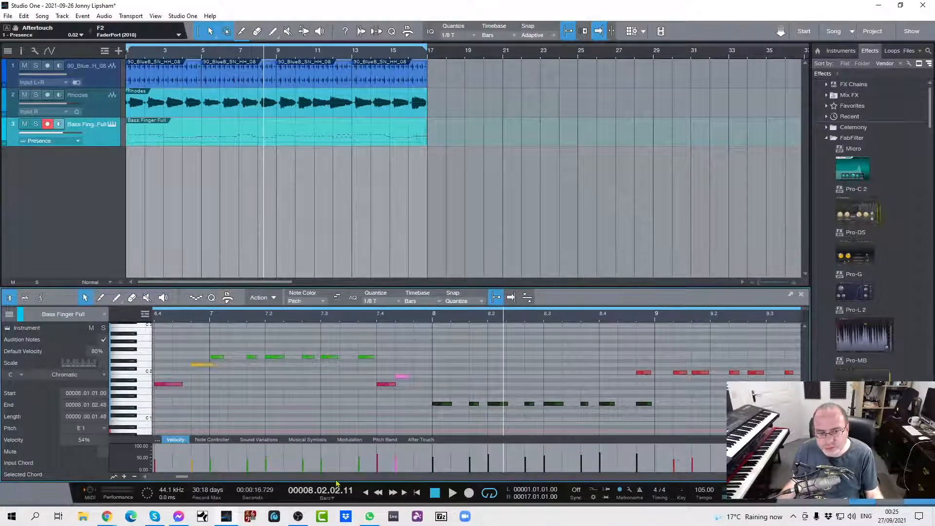
Step: Shift the row of C2 notes and the first B1 note after it one triplet later, starting on bars 9 and 10
{"action": "left_click_drag", "start_coordinate": [183, 478], "coordinate": [202, 474]}
{"action": "left_click_drag", "start_coordinate": [216, 343], "coordinate": [694, 383]}
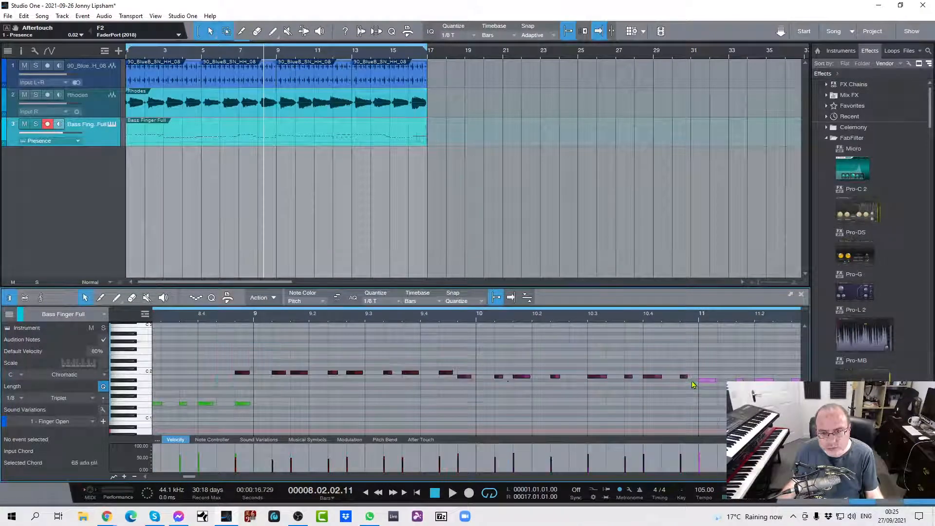
{"action": "left_click", "coordinate": [253, 375]}
{"action": "left_click_drag", "start_coordinate": [266, 375], "coordinate": [467, 376]}
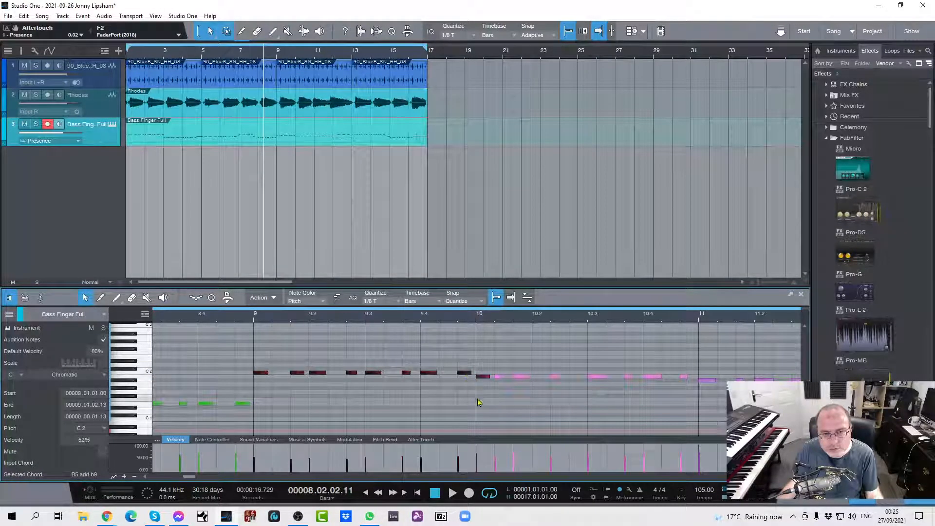
{"action": "left_click", "coordinate": [479, 402]}
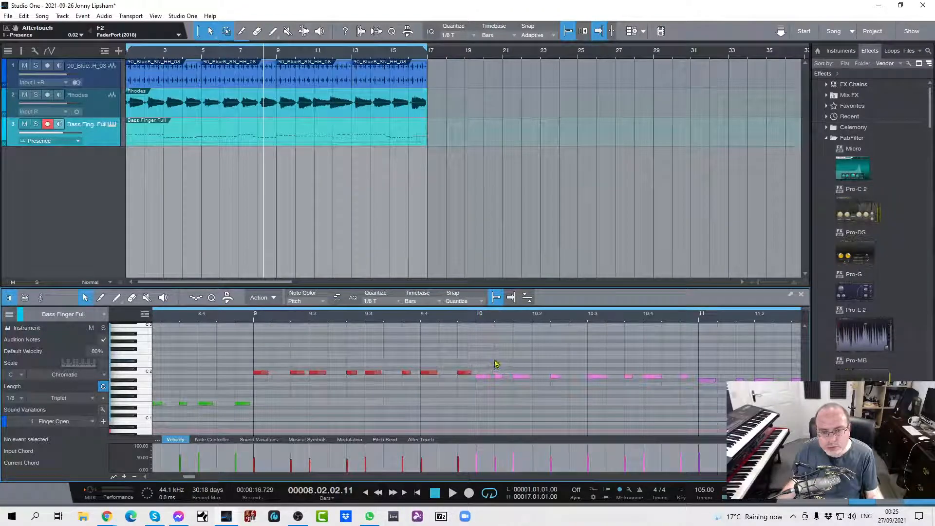
Step: Shift the three B1 notes following the first note of bar 10 one triplet later
{"action": "left_click_drag", "start_coordinate": [495, 359], "coordinate": [572, 388]}
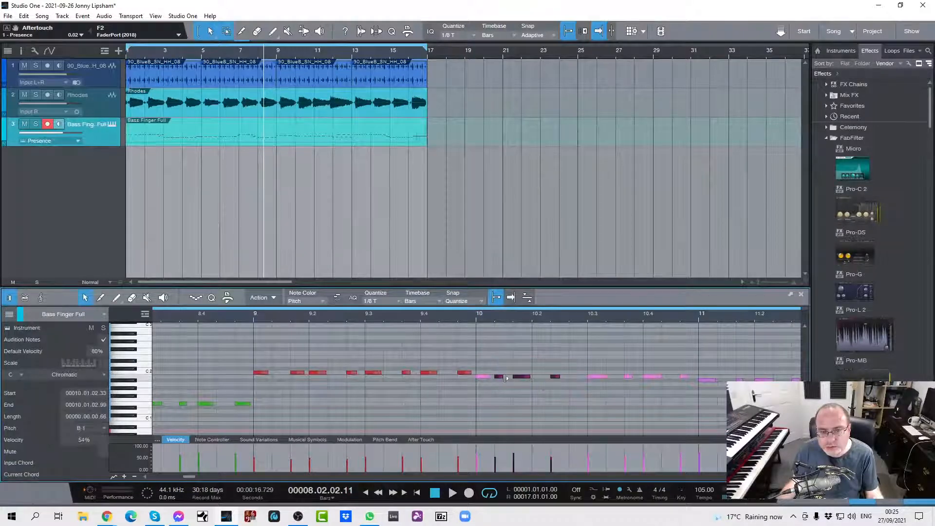
{"action": "left_click_drag", "start_coordinate": [501, 380], "coordinate": [519, 380]}
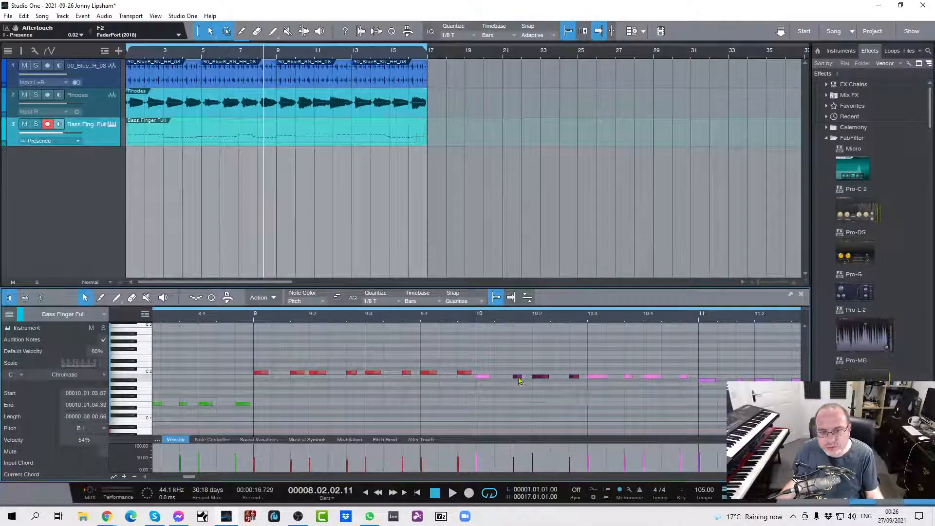
Step: Draw an A1 note at the end of bar 7, just before bar 8, and lower its velocity to about 67%
{"action": "left_click", "coordinate": [554, 405]}
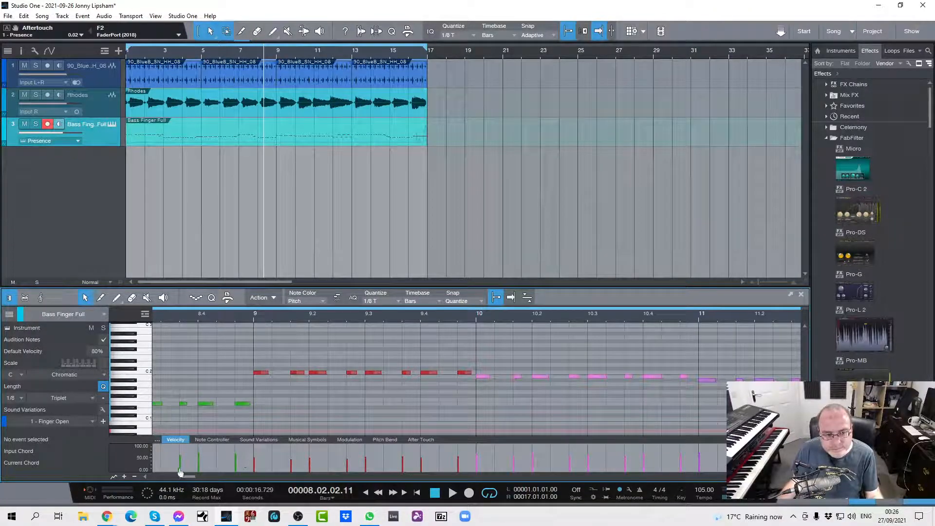
{"action": "left_click_drag", "start_coordinate": [190, 480], "coordinate": [182, 480]}
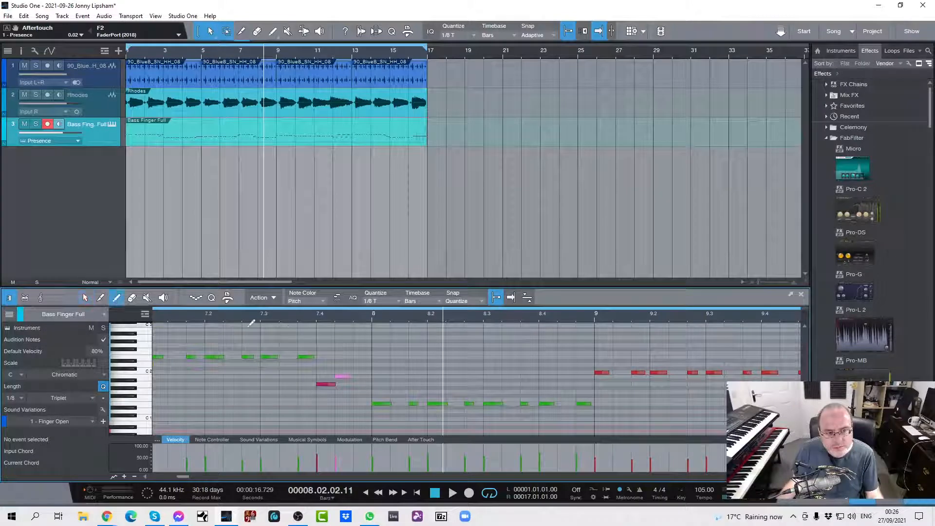
{"action": "left_click", "coordinate": [357, 384]}
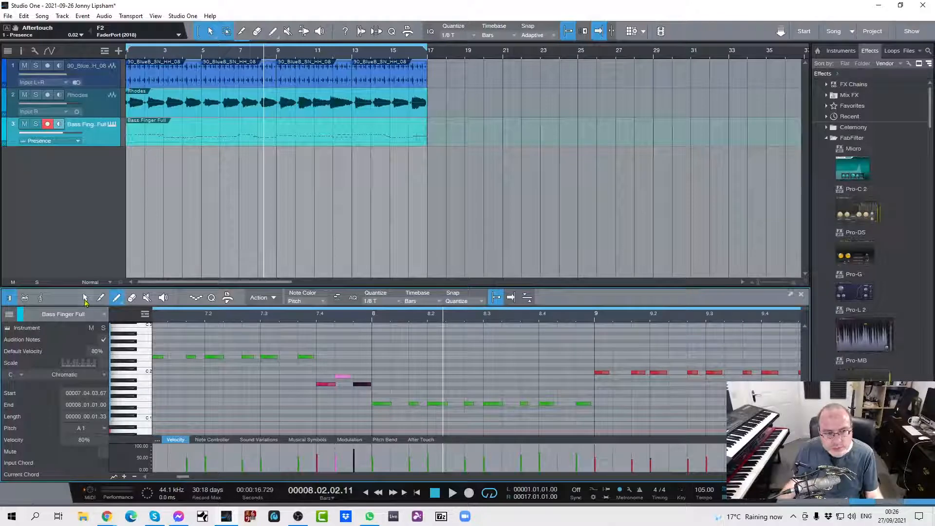
{"action": "left_click_drag", "start_coordinate": [356, 453], "coordinate": [358, 459]}
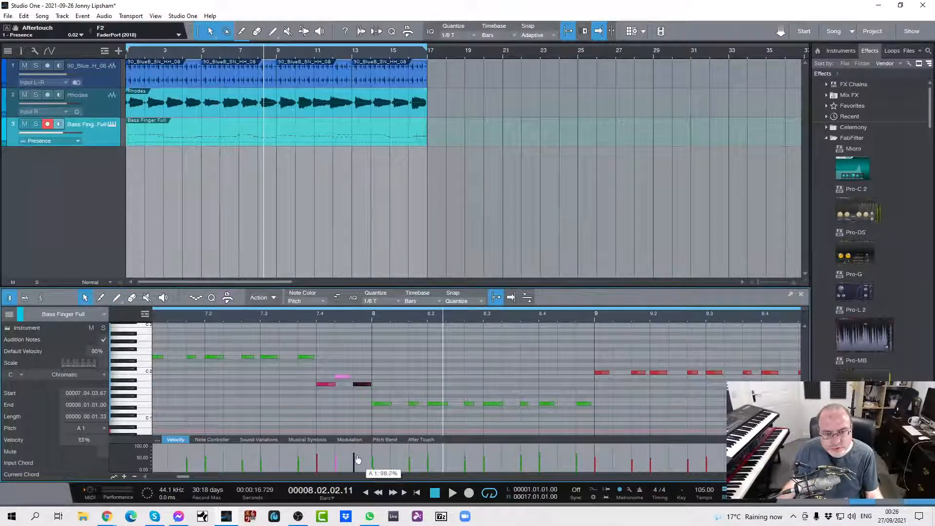
Step: Play back the edited bass part from bar 7, then replay the passage around bar 9
{"action": "key", "text": "KP_0"}
{"action": "key", "text": "KP_0"}
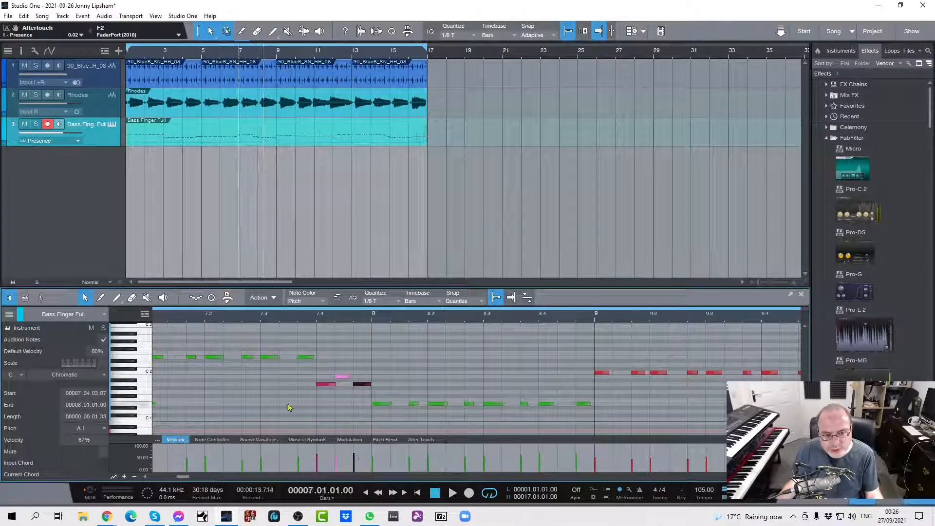
{"action": "key", "text": "space"}
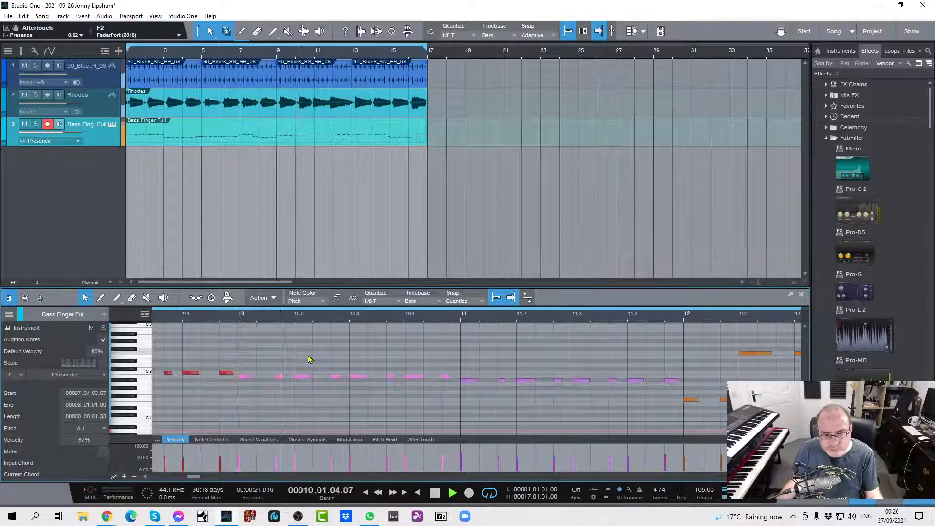
{"action": "left_click", "coordinate": [145, 477]}
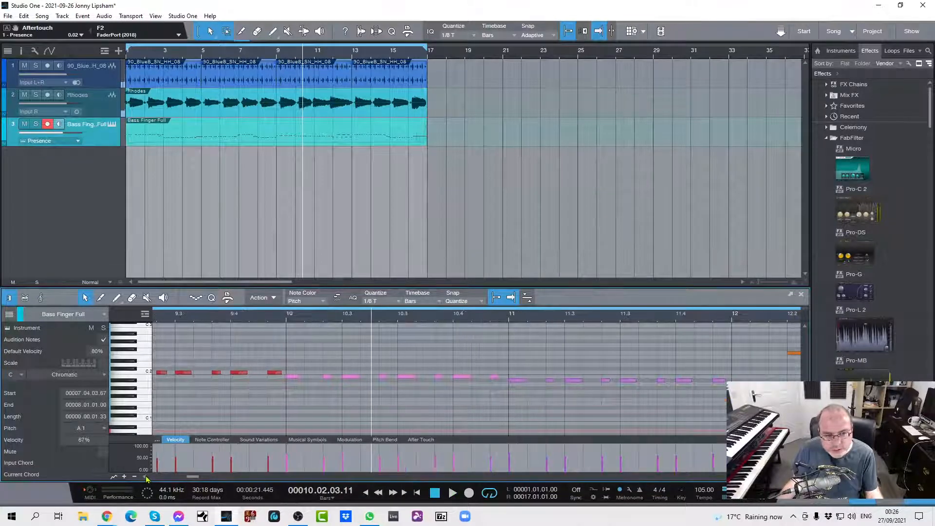
{"action": "left_click", "coordinate": [290, 316]}
{"action": "key", "text": "space"}
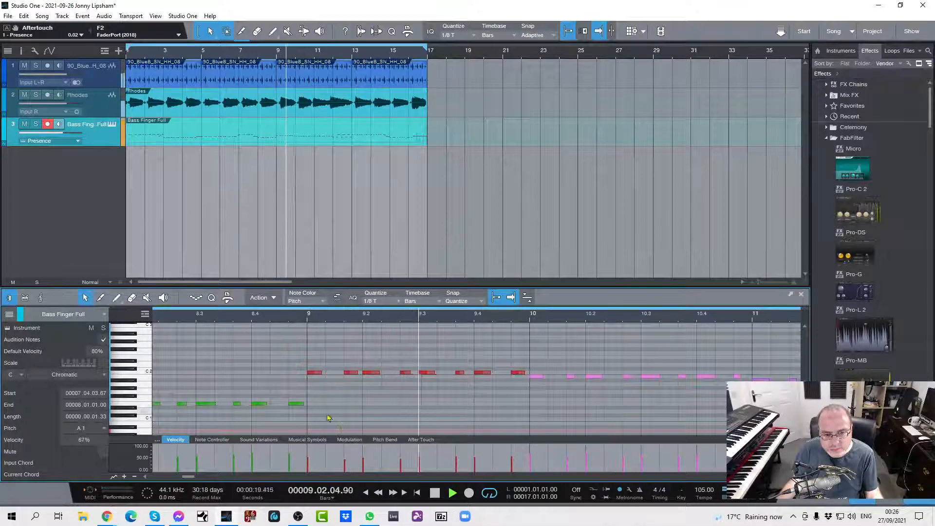
{"action": "key", "text": "space"}
Step: Play the song from the start, close the note editor, disarm the bass track and return to bar 1
{"action": "key", "text": "space"}
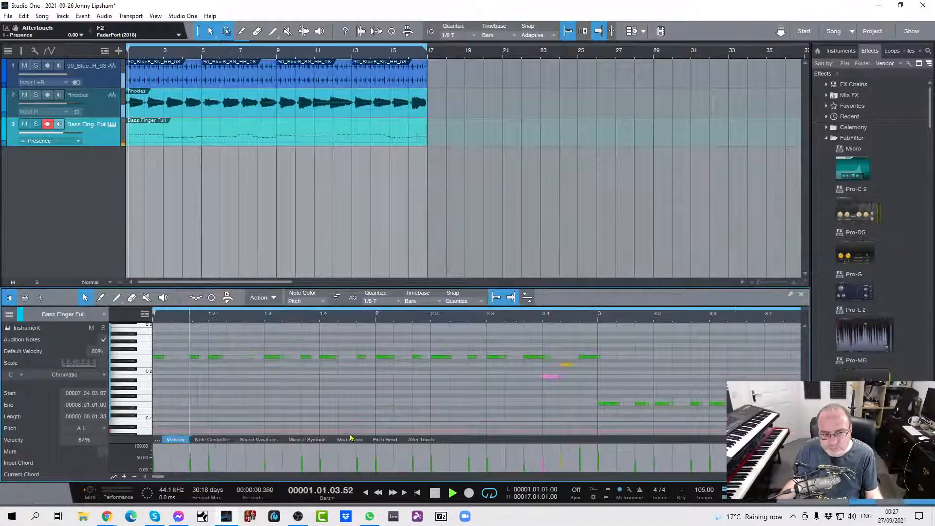
{"action": "left_click", "coordinate": [802, 294]}
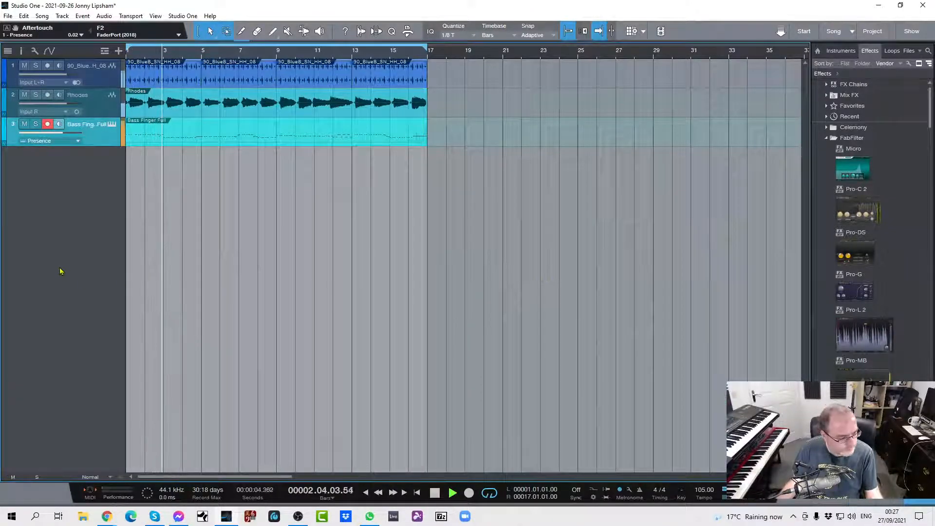
{"action": "left_click", "coordinate": [47, 124]}
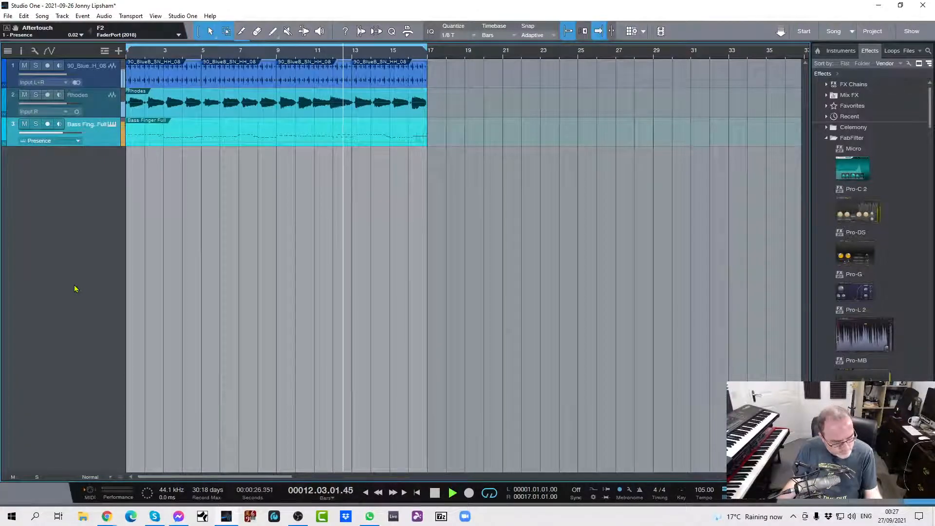
{"action": "key", "text": "space"}
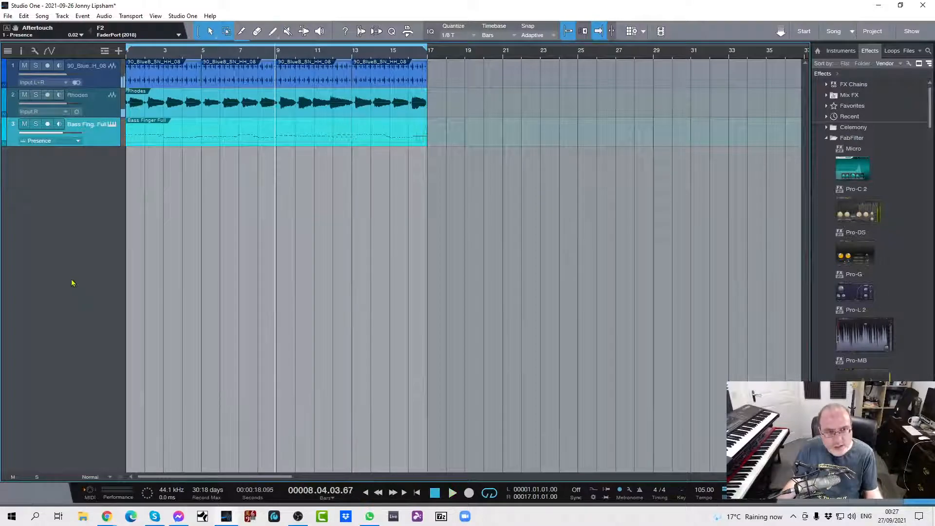
{"action": "key", "text": "comma"}
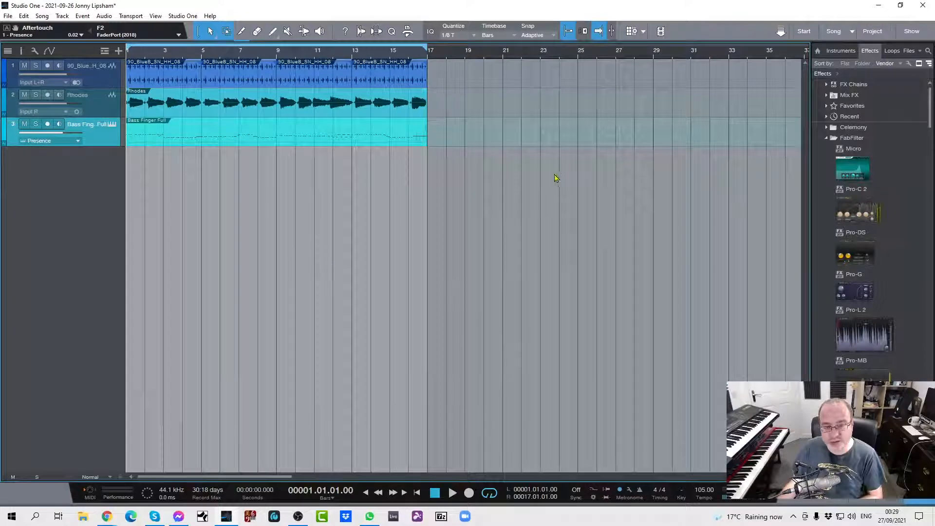
Step: Create a new song from the Empty Song template and set its time signature to 6/8
{"action": "left_click", "coordinate": [805, 30]}
{"action": "left_click", "coordinate": [225, 144]}
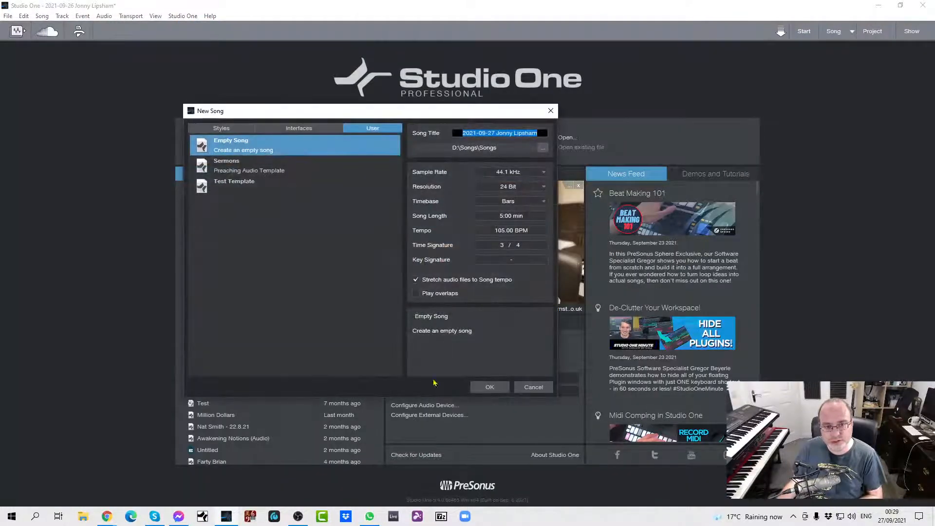
{"action": "left_click", "coordinate": [489, 387]}
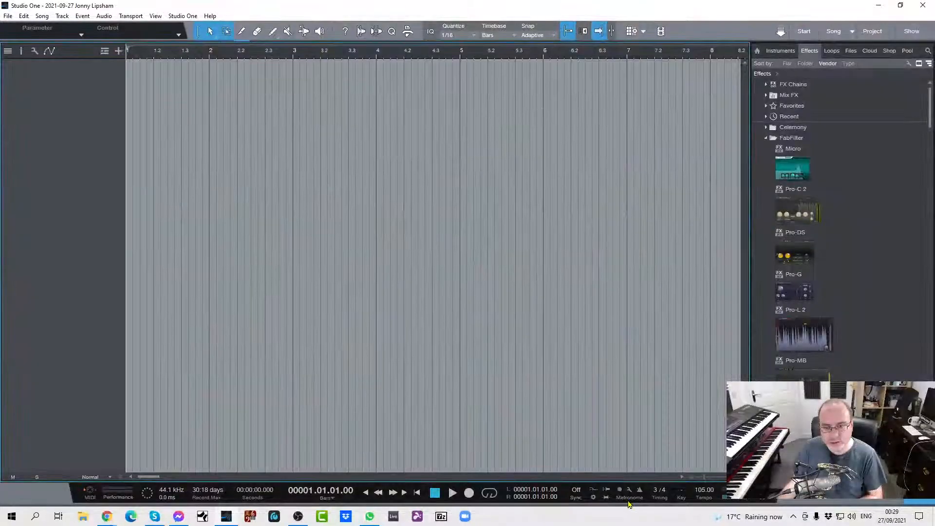
{"action": "scroll", "coordinate": [656, 494], "scroll_direction": "up", "scroll_amount": 2}
{"action": "scroll", "coordinate": [659, 494], "scroll_direction": "up", "scroll_amount": 1}
{"action": "scroll", "coordinate": [663, 494], "scroll_direction": "up", "scroll_amount": 1}
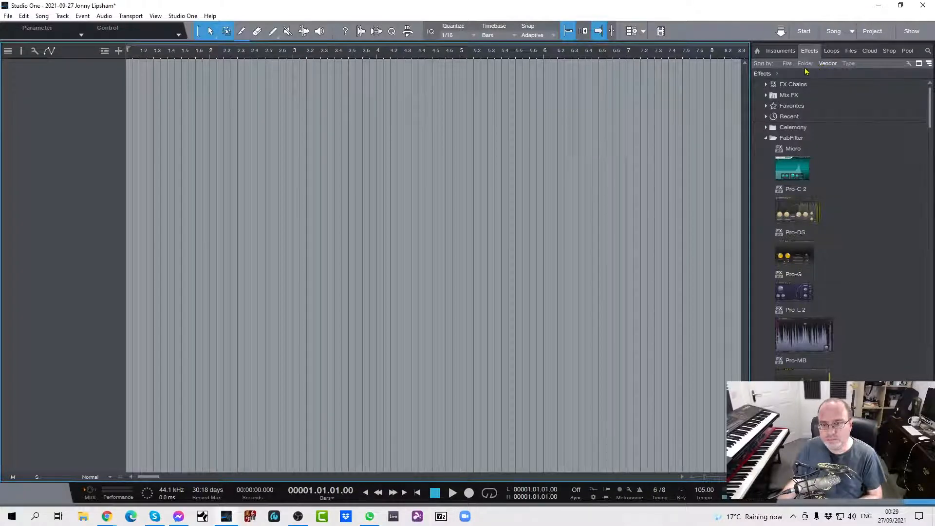
Step: Add a mono audio track named Piano, arm it for recording and set its input to Input R
{"action": "key", "text": "t"}
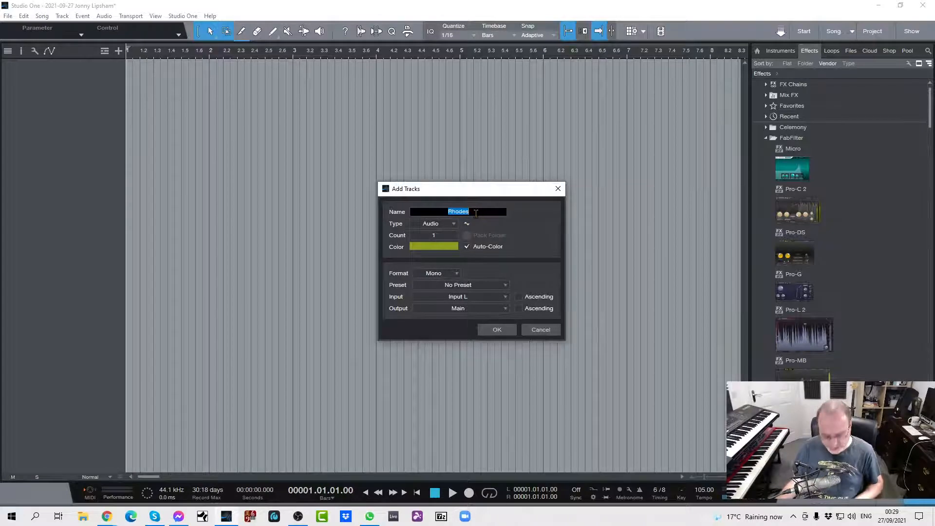
{"action": "type", "text": "Piano"}
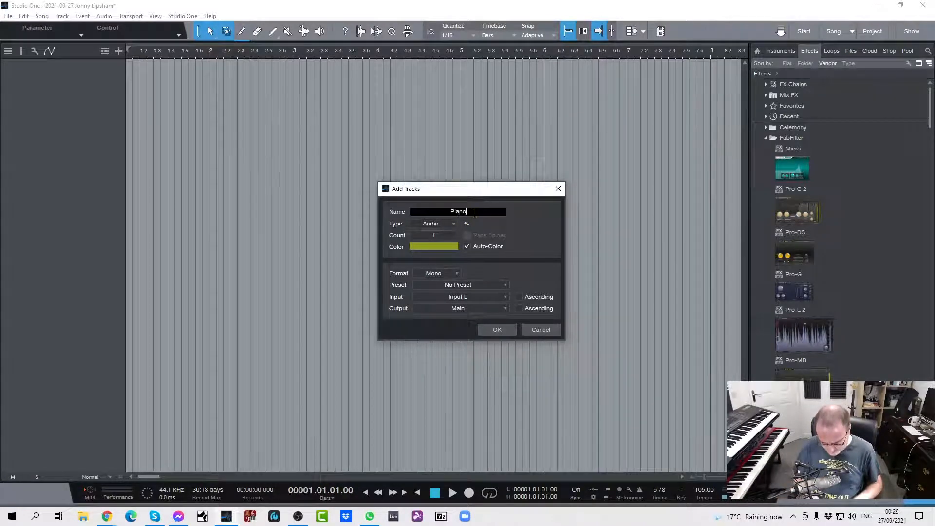
{"action": "key", "text": "Return"}
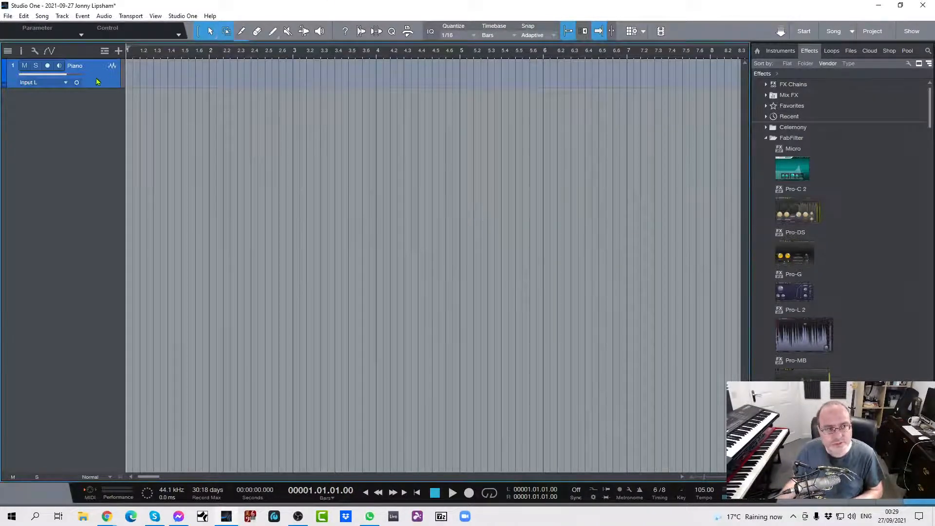
{"action": "left_click", "coordinate": [48, 66]}
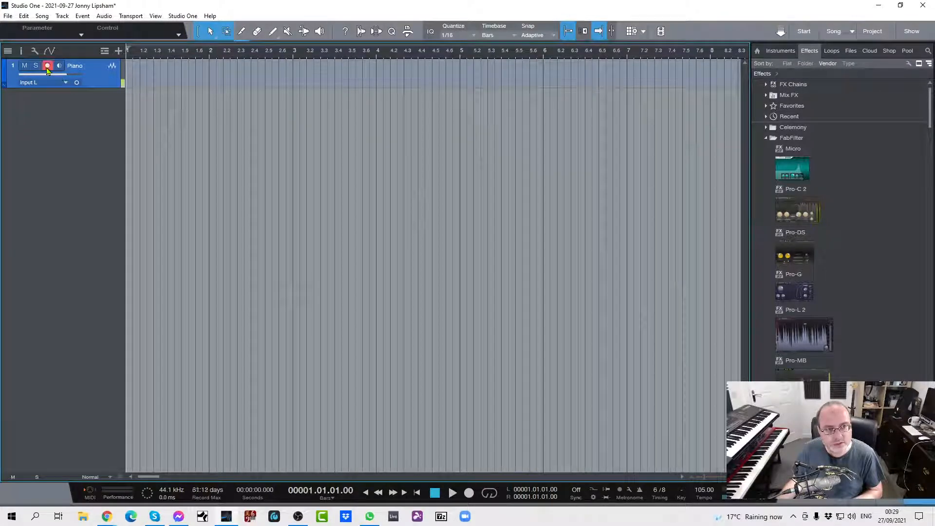
{"action": "left_click", "coordinate": [60, 82]}
{"action": "left_click", "coordinate": [66, 111]}
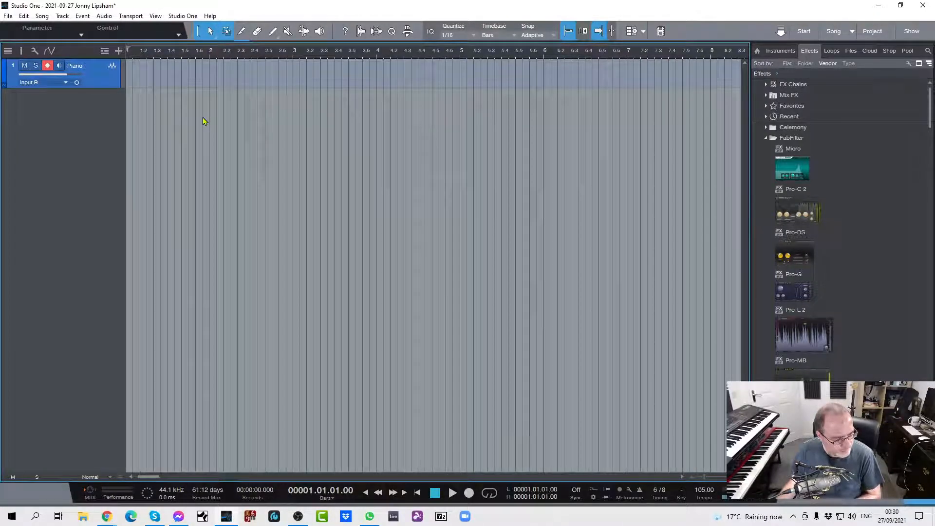
Step: Enable a 2-bar precount in the metronome setup
{"action": "left_click", "coordinate": [630, 491]}
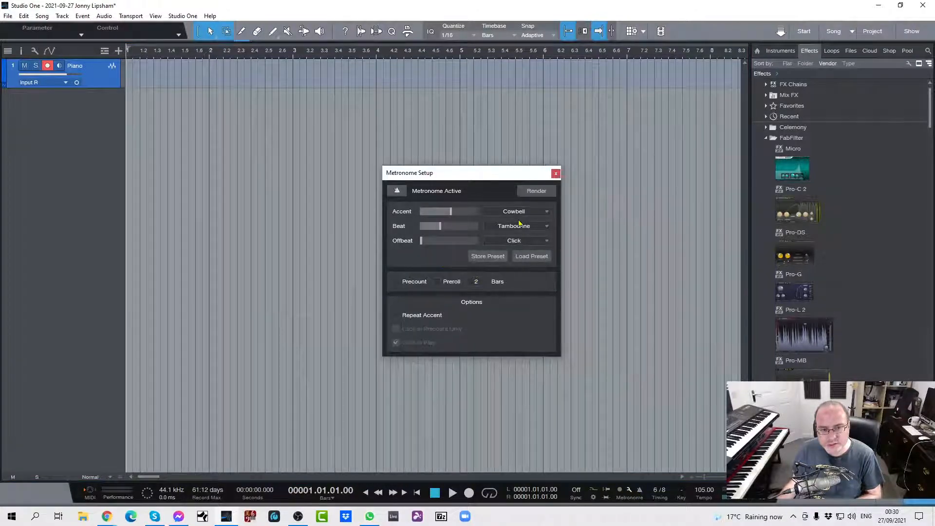
{"action": "left_click", "coordinate": [396, 282]}
{"action": "left_click", "coordinate": [397, 282]}
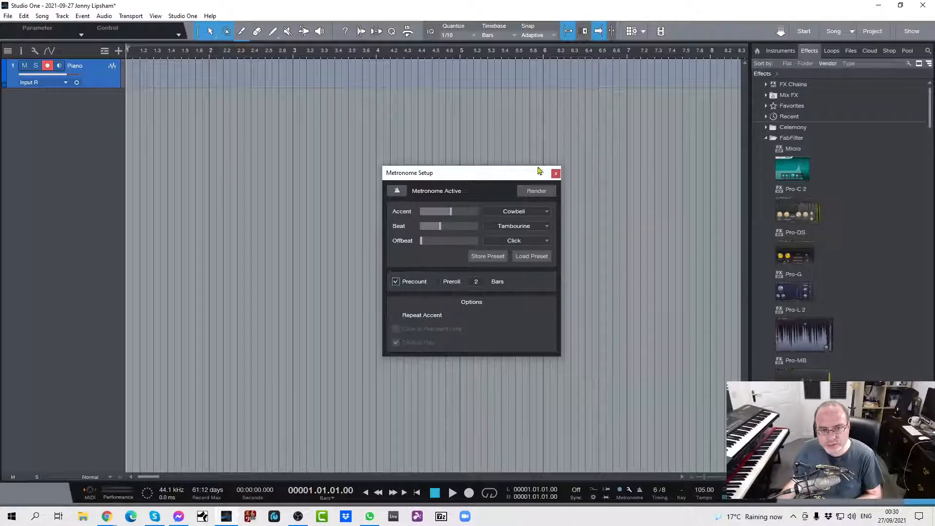
{"action": "left_click", "coordinate": [556, 174]}
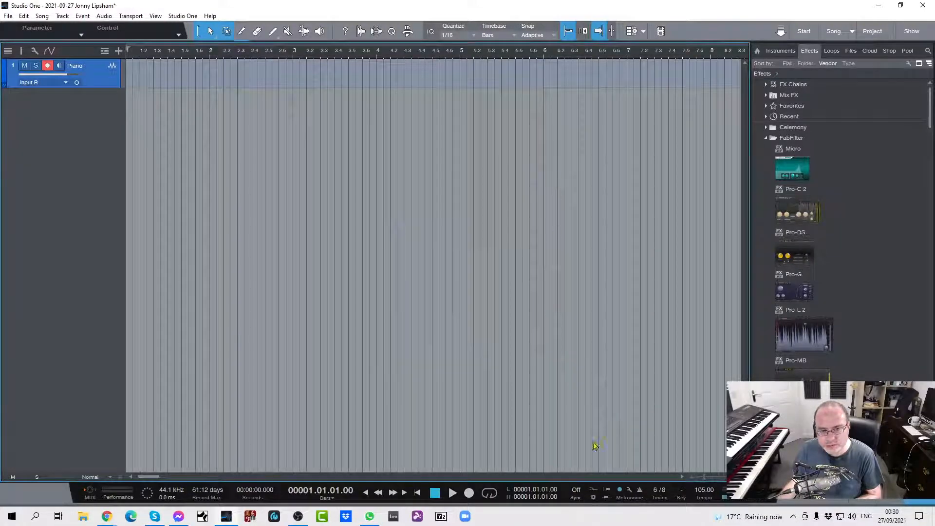
Step: Try the Preroll option in the metronome setup and switch back to Precount
{"action": "left_click", "coordinate": [630, 490]}
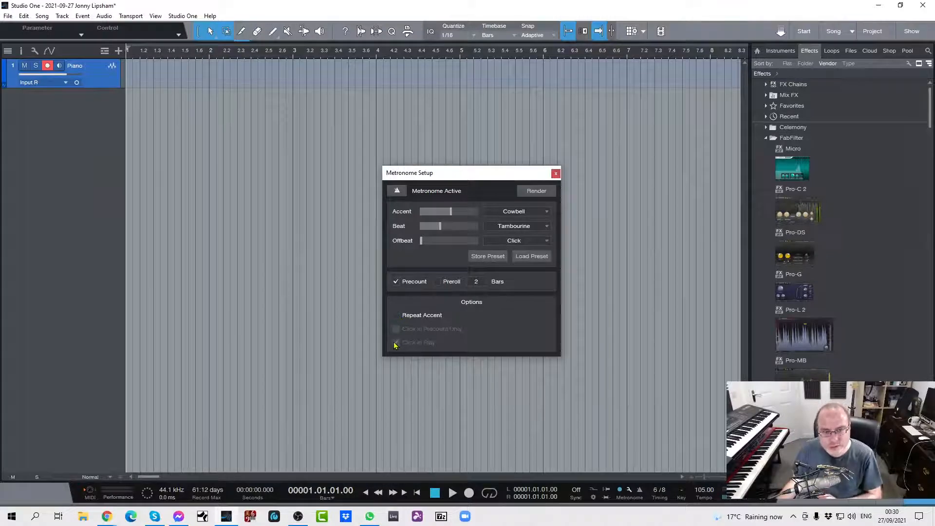
{"action": "left_click", "coordinate": [437, 282]}
{"action": "left_click", "coordinate": [436, 281]}
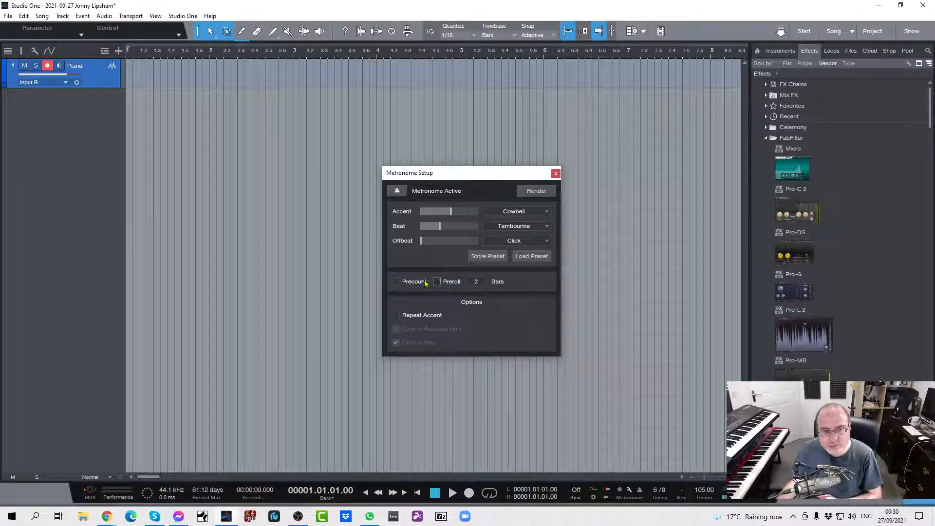
{"action": "left_click", "coordinate": [396, 282]}
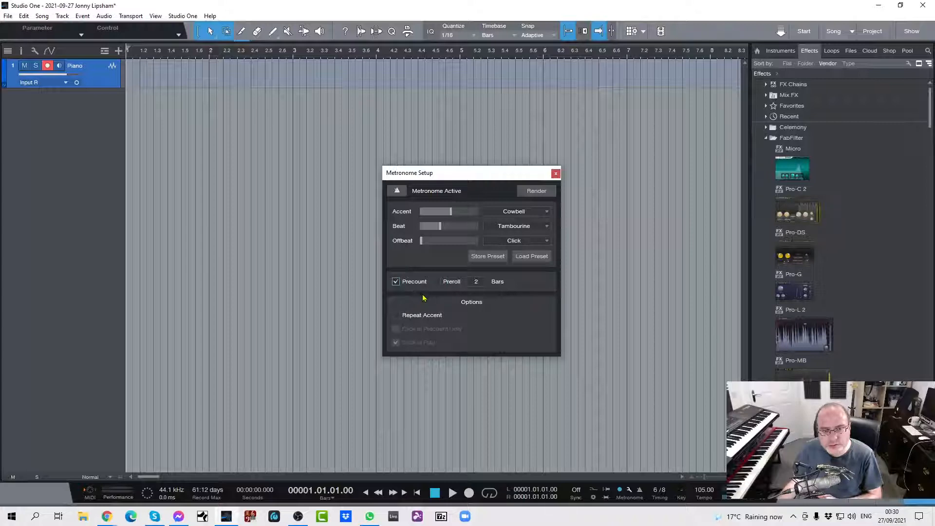
{"action": "left_click", "coordinate": [556, 174]}
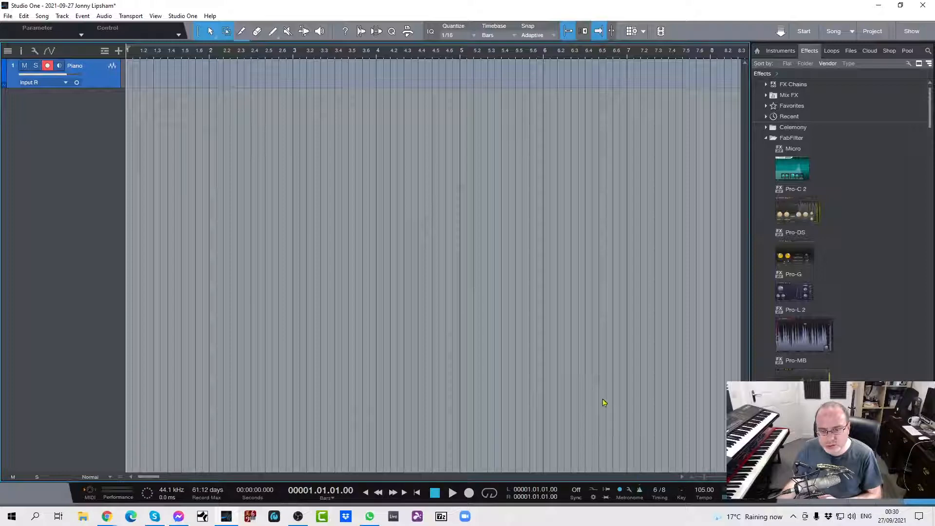
Step: Activate the metronome, review its setup options and play the click from the start of the song
{"action": "left_click", "coordinate": [631, 490]}
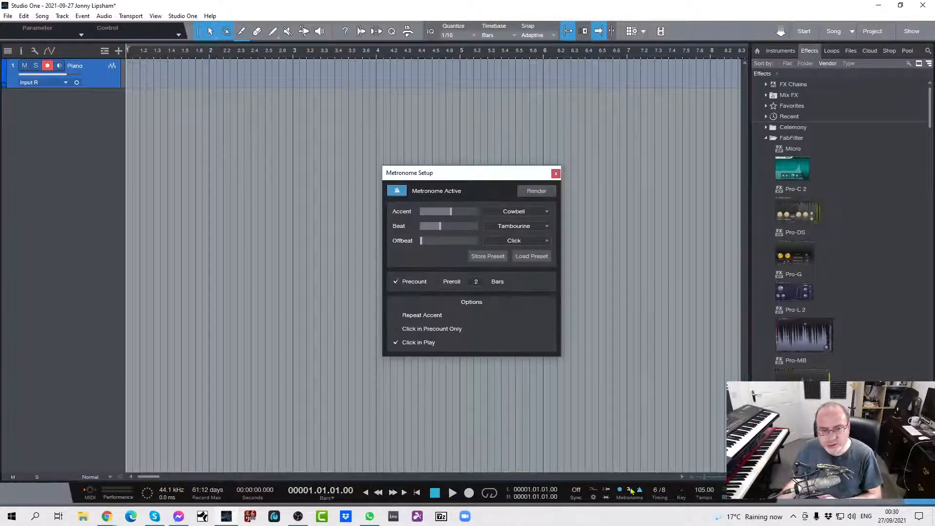
{"action": "left_click", "coordinate": [556, 173]}
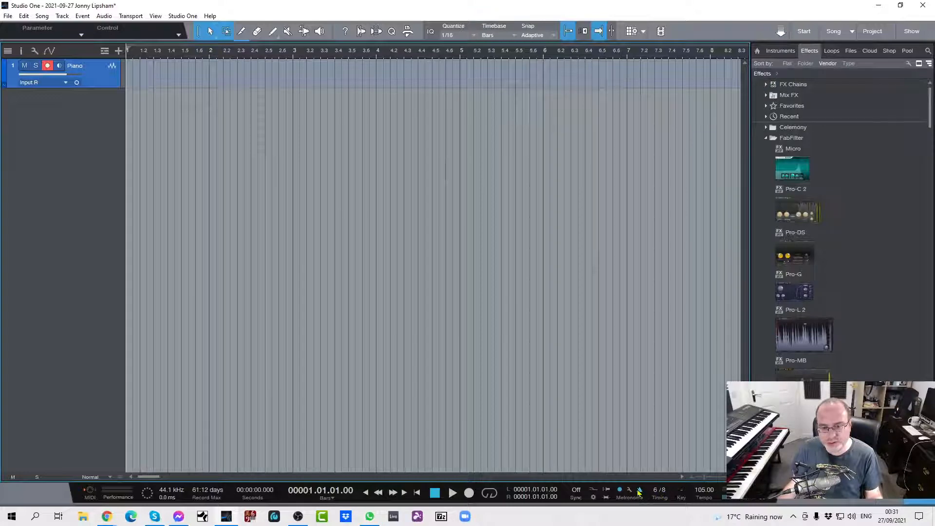
{"action": "key", "text": "space"}
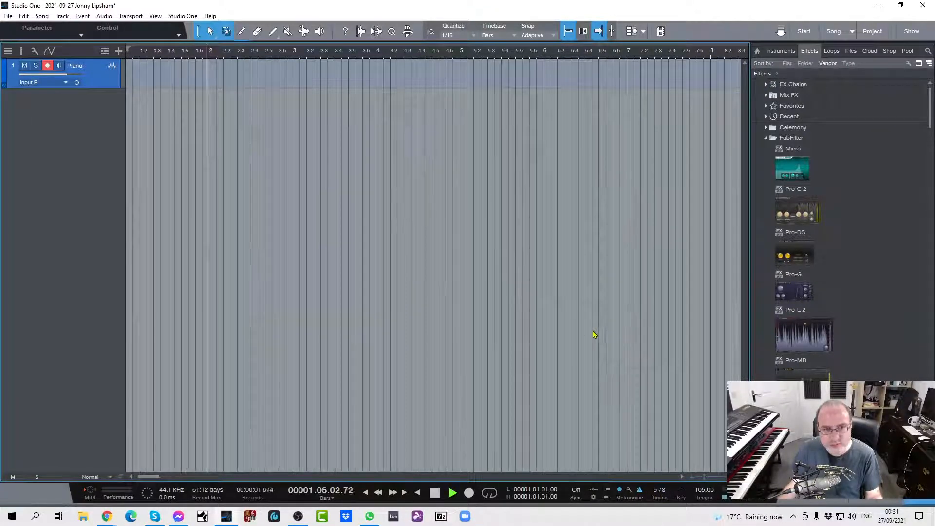
{"action": "key", "text": "space"}
Step: Lower the song tempo to 80 BPM and play the click from bar 1 to check the speed
{"action": "scroll", "coordinate": [704, 497], "scroll_direction": "down", "scroll_amount": 18}
{"action": "scroll", "coordinate": [704, 497], "scroll_direction": "down", "scroll_amount": 4}
{"action": "scroll", "coordinate": [703, 496], "scroll_direction": "down", "scroll_amount": 3}
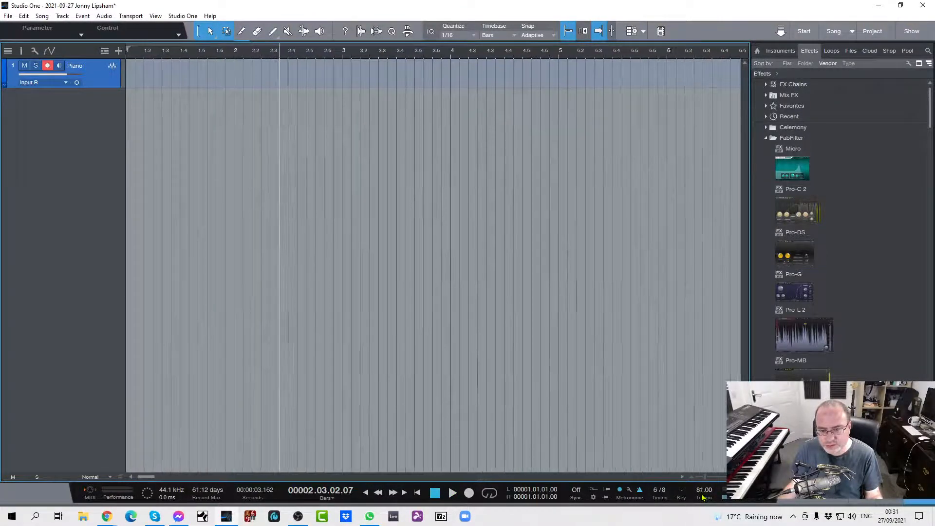
{"action": "key", "text": "comma"}
{"action": "key", "text": "space"}
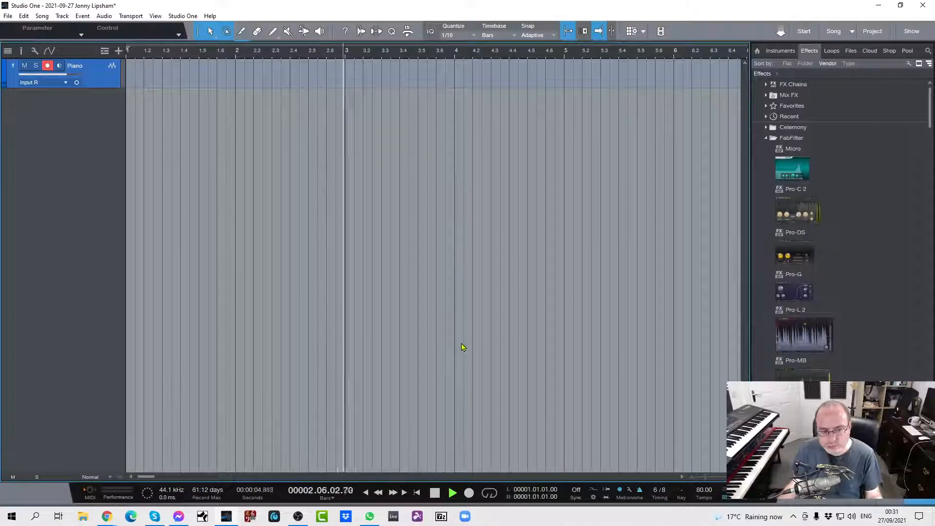
{"action": "key", "text": "space"}
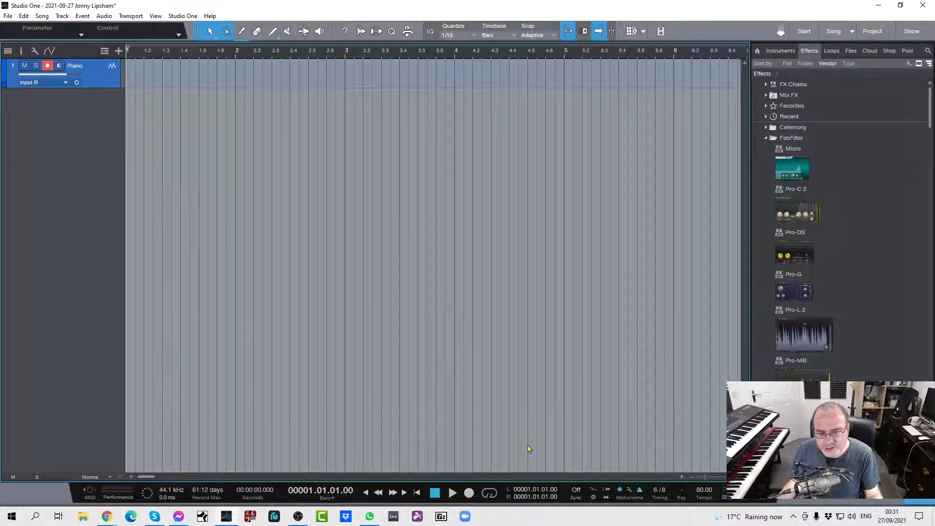
Step: Browse the LoopLoft Loops files for a drum pattern and preview 90_BlueB_CS_HH_04.wav from the Blueberry Fill 90 loops
{"action": "left_click", "coordinate": [831, 51]}
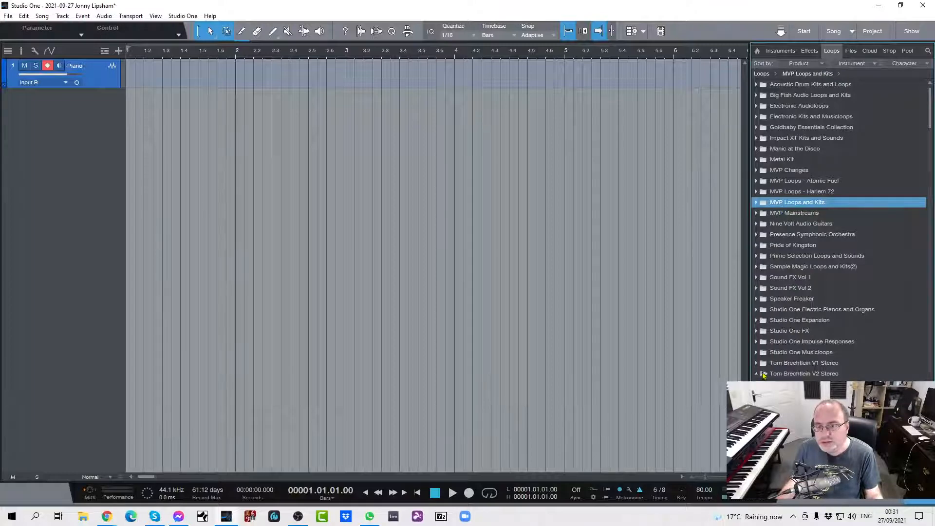
{"action": "left_click", "coordinate": [851, 51]}
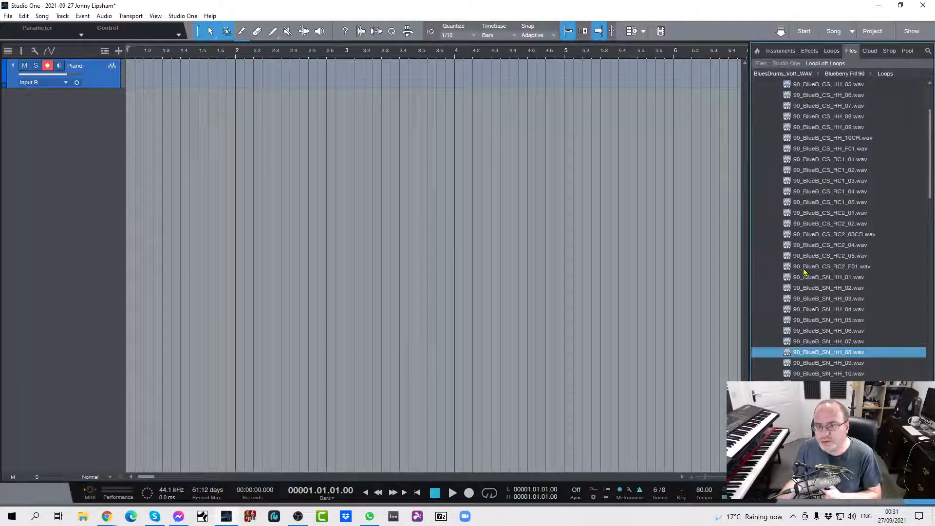
{"action": "scroll", "coordinate": [804, 273], "scroll_direction": "down", "scroll_amount": 5}
{"action": "scroll", "coordinate": [804, 274], "scroll_direction": "up", "scroll_amount": 6}
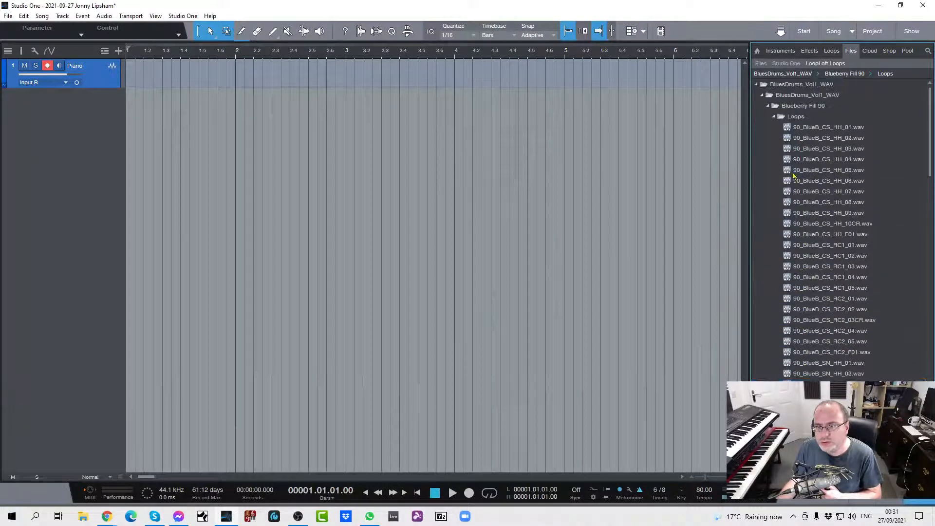
{"action": "left_click", "coordinate": [805, 160]}
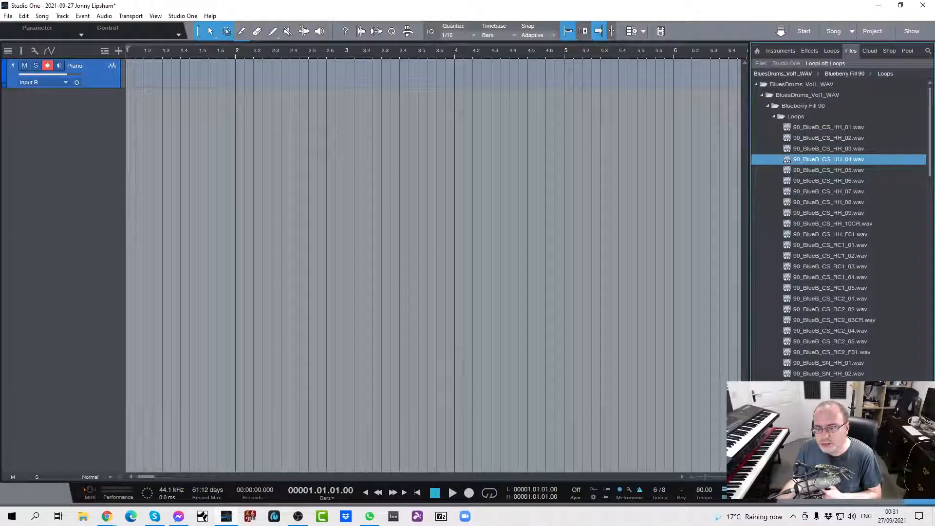
Step: Look further through the Blueberry Fill 90 loops and preview 90_BlueB_SN_RC1_01.wav
{"action": "left_click", "coordinate": [774, 117]}
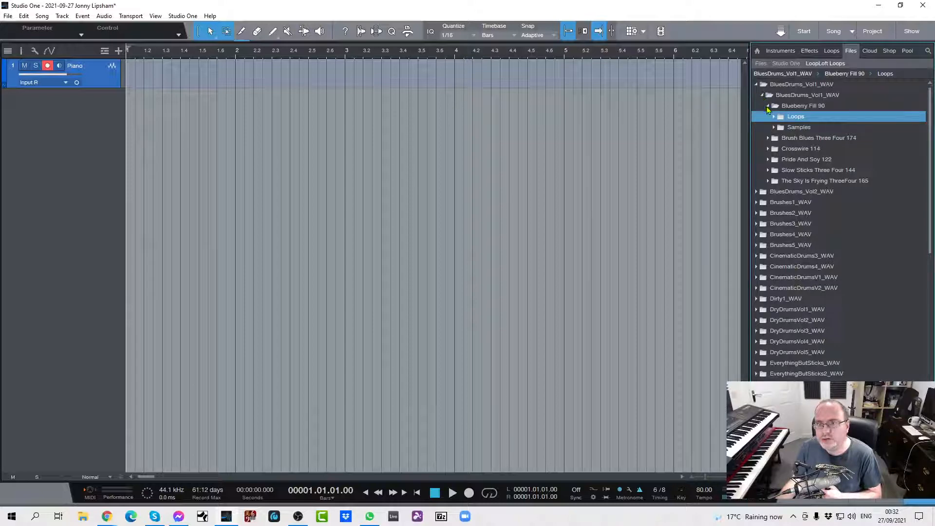
{"action": "left_click", "coordinate": [775, 120]}
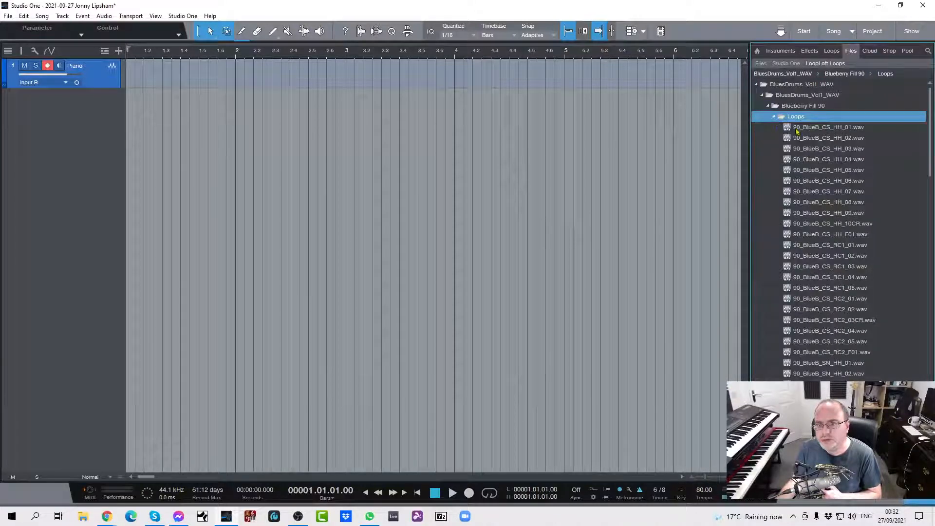
{"action": "scroll", "coordinate": [812, 236], "scroll_direction": "down", "scroll_amount": 3}
{"action": "scroll", "coordinate": [814, 239], "scroll_direction": "down", "scroll_amount": 9}
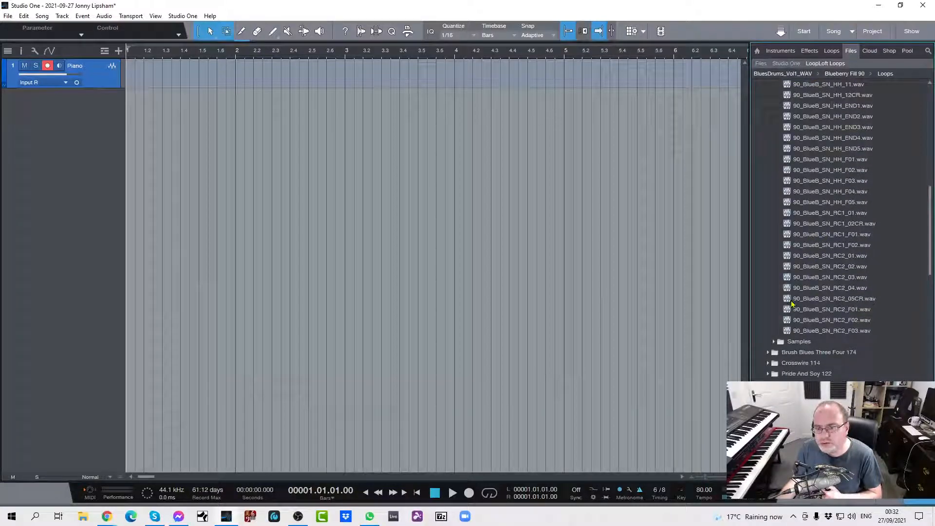
{"action": "scroll", "coordinate": [794, 302], "scroll_direction": "up", "scroll_amount": 2}
{"action": "scroll", "coordinate": [797, 294], "scroll_direction": "down", "scroll_amount": 1}
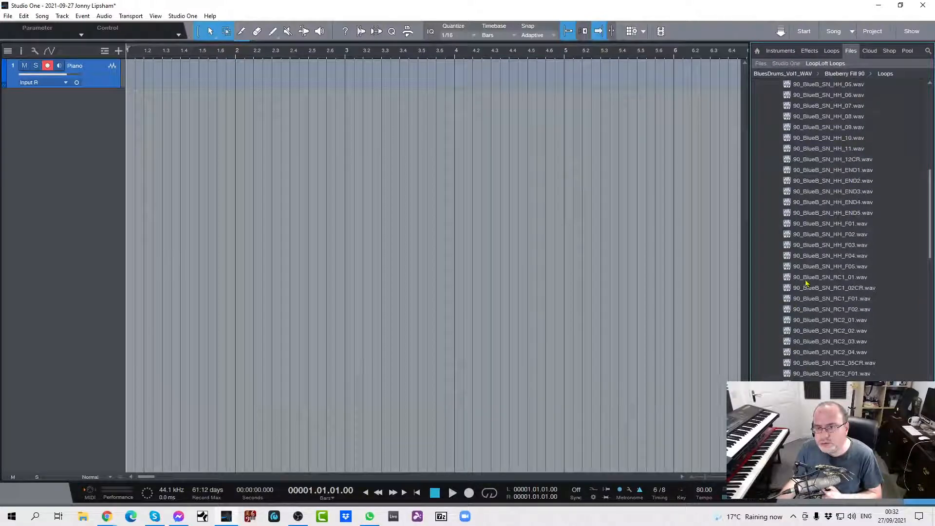
{"action": "left_click", "coordinate": [806, 281]}
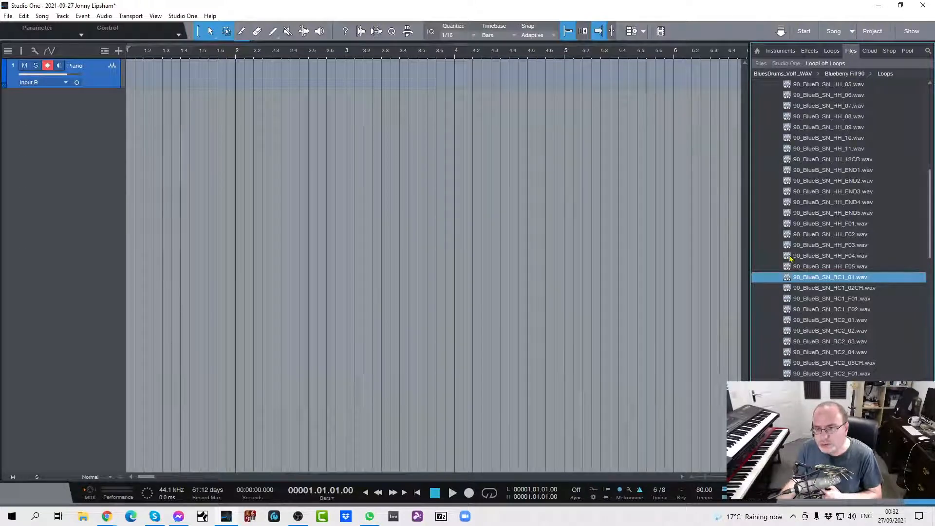
Step: Preview 90_BlueB_SN_HH_06.wav, then collapse the Blueberry Fill 90 folder and its parent BluesDrums_Vol1_WAV subfolder
{"action": "scroll", "coordinate": [809, 202], "scroll_direction": "up", "scroll_amount": 4}
{"action": "left_click", "coordinate": [808, 203]}
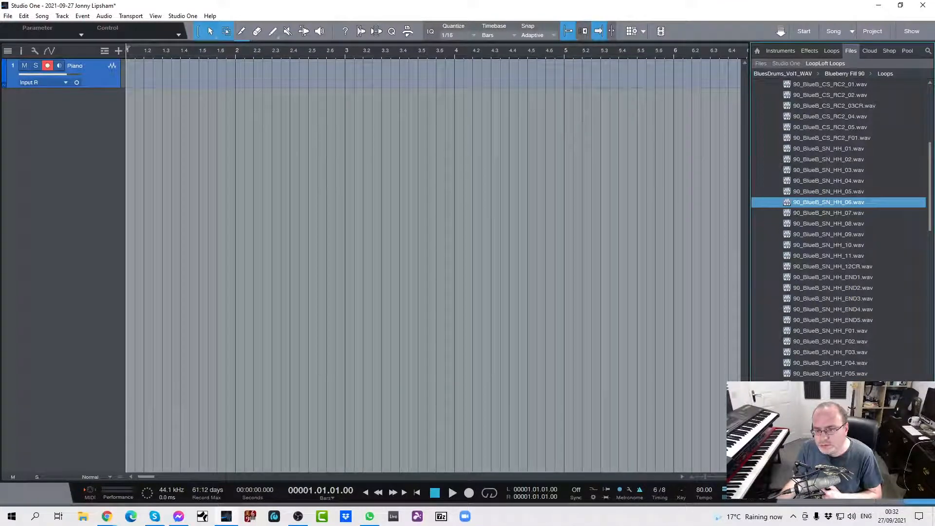
{"action": "scroll", "coordinate": [778, 205], "scroll_direction": "up", "scroll_amount": 5}
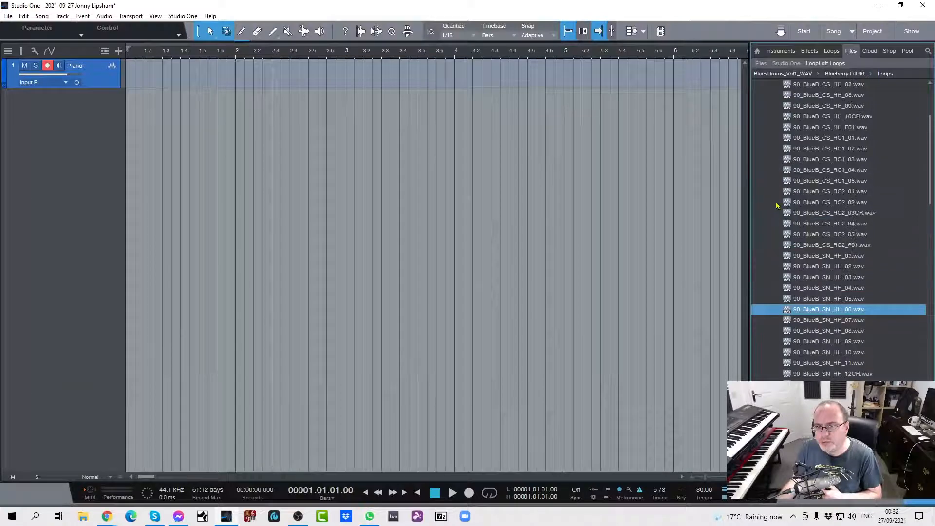
{"action": "scroll", "coordinate": [778, 202], "scroll_direction": "up", "scroll_amount": 2}
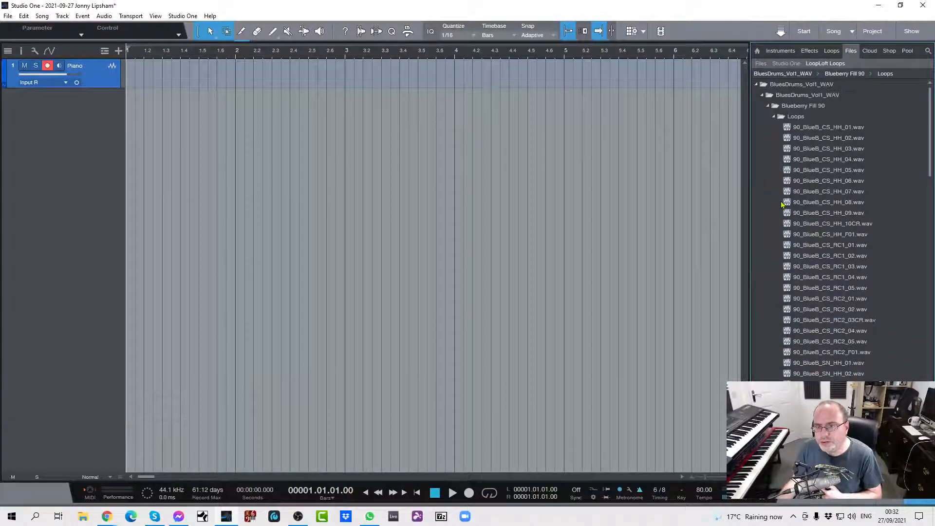
{"action": "left_click", "coordinate": [769, 106]}
{"action": "left_click", "coordinate": [763, 95]}
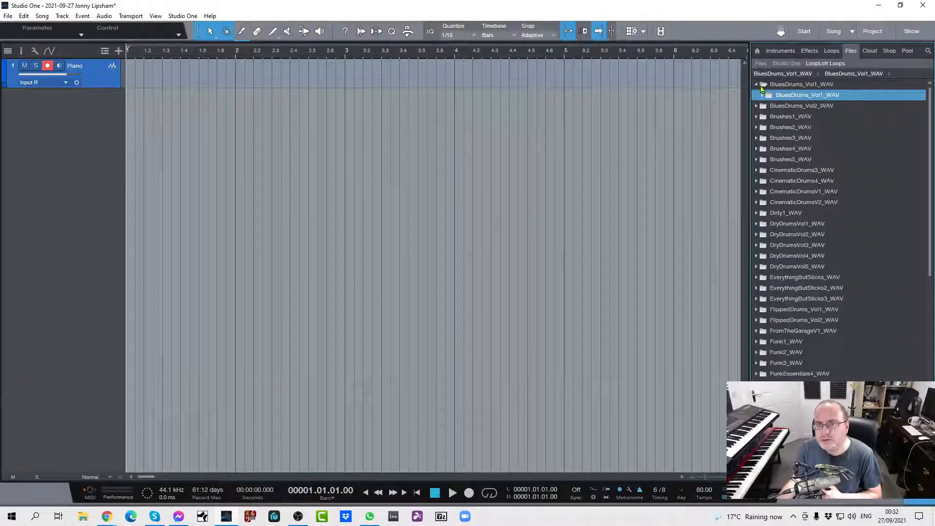
Step: Expand the 88_SweetHome loops in BluesDrums_Vol2_WAV and preview 88_SwtHm_CS_RC2_01.wav
{"action": "left_click", "coordinate": [760, 107]}
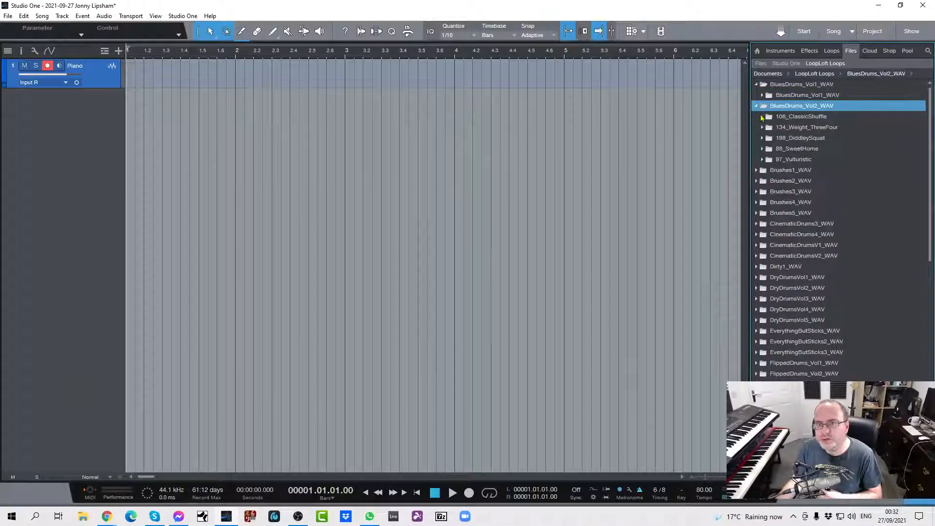
{"action": "left_click", "coordinate": [763, 150]}
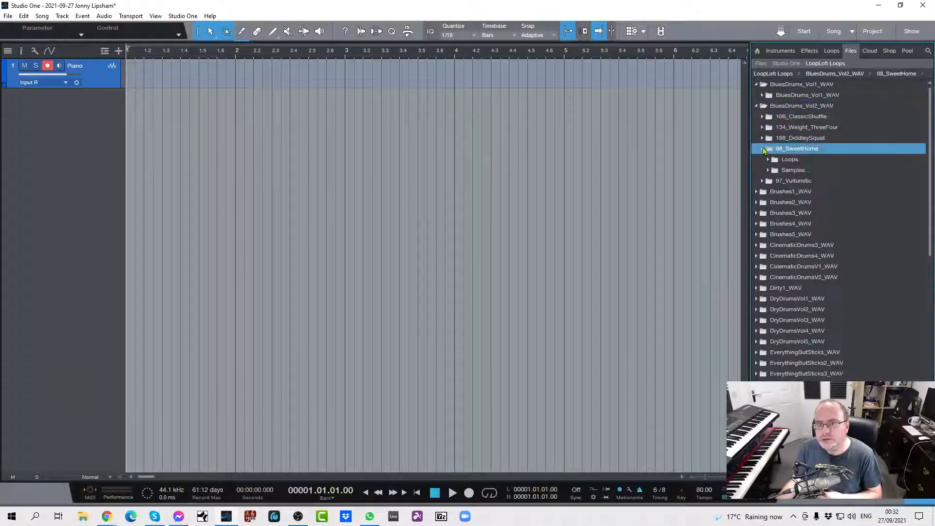
{"action": "left_click", "coordinate": [768, 160]}
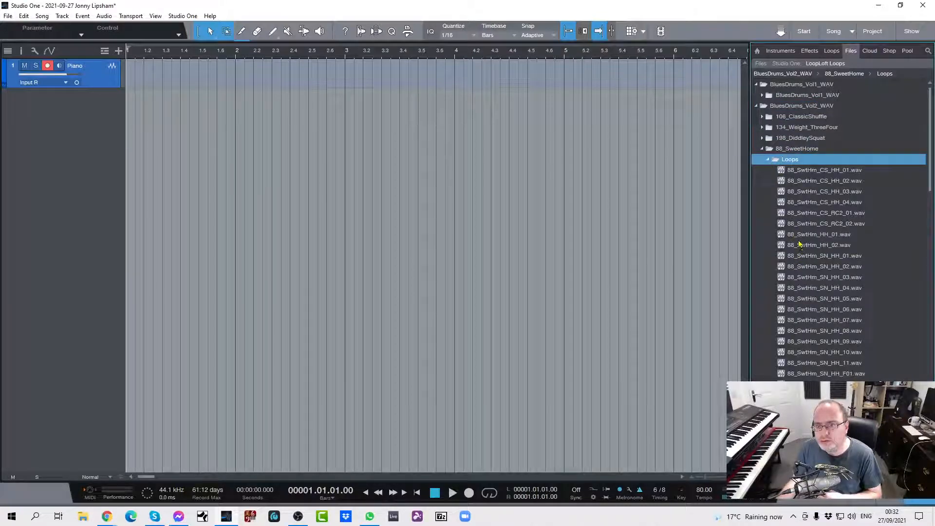
{"action": "left_click", "coordinate": [799, 214]}
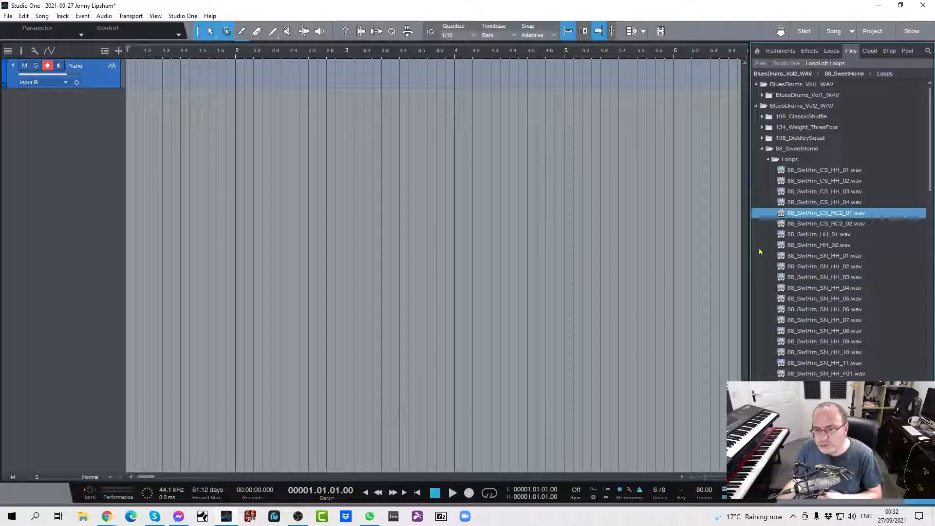
Step: Examine the remaining 88_SweetHome loops and collapse both BluesDrums folders
{"action": "scroll", "coordinate": [820, 213], "scroll_direction": "down", "scroll_amount": 7}
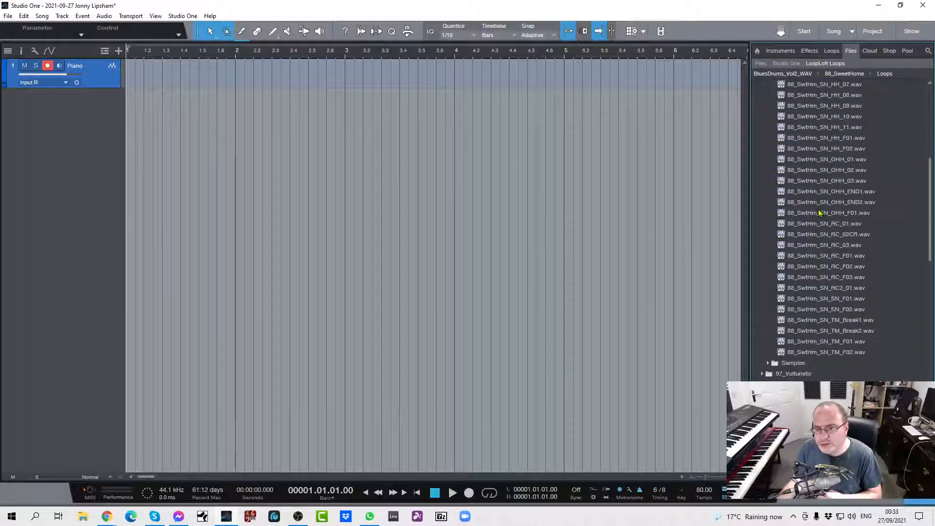
{"action": "scroll", "coordinate": [820, 213], "scroll_direction": "down", "scroll_amount": 2}
{"action": "scroll", "coordinate": [817, 215], "scroll_direction": "up", "scroll_amount": 4}
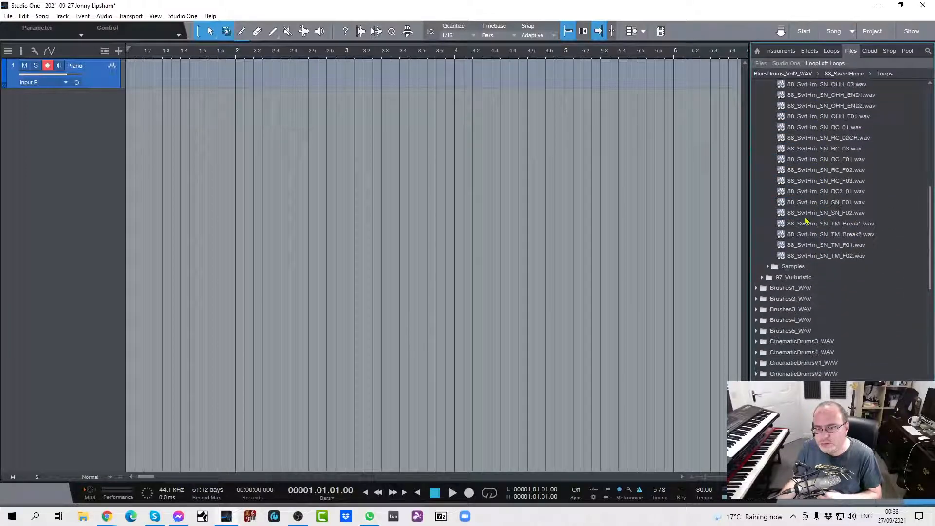
{"action": "scroll", "coordinate": [805, 222], "scroll_direction": "up", "scroll_amount": 6}
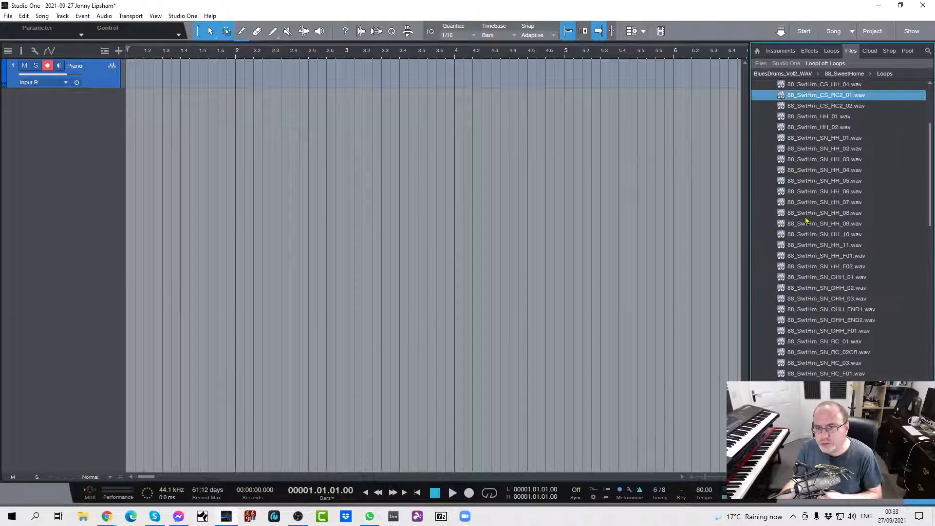
{"action": "left_click", "coordinate": [768, 160]}
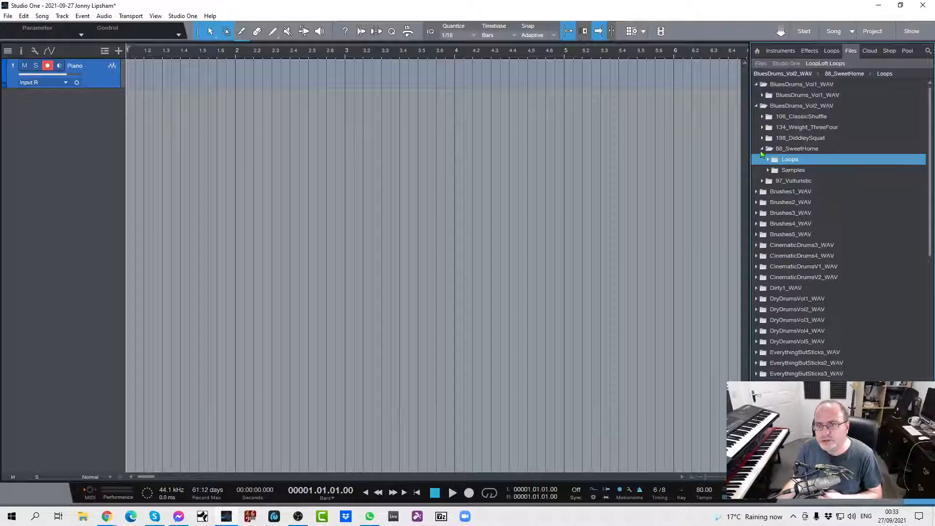
{"action": "left_click", "coordinate": [762, 149]}
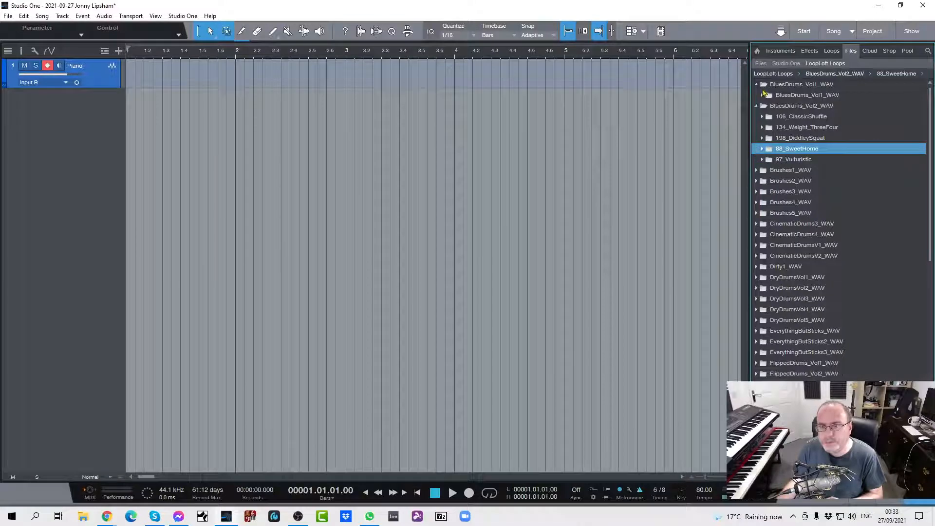
{"action": "left_click", "coordinate": [756, 106]}
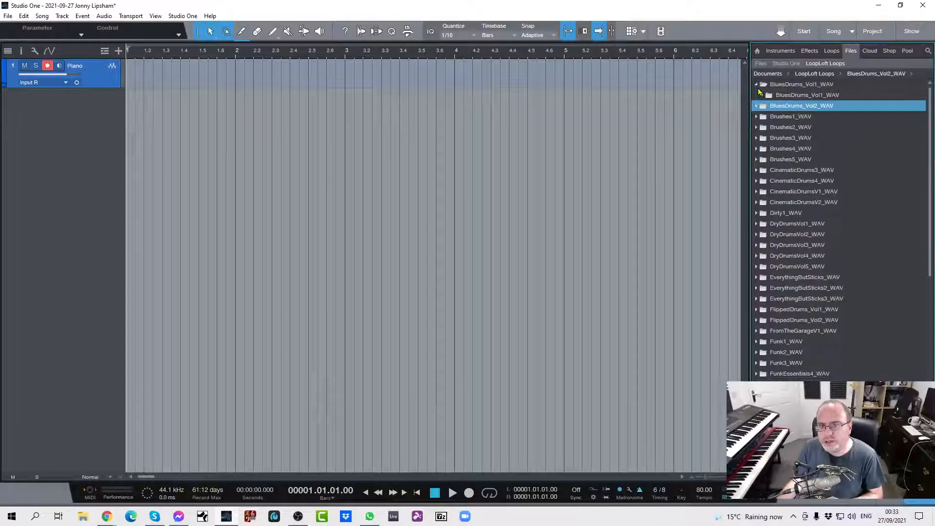
{"action": "left_click", "coordinate": [757, 85]}
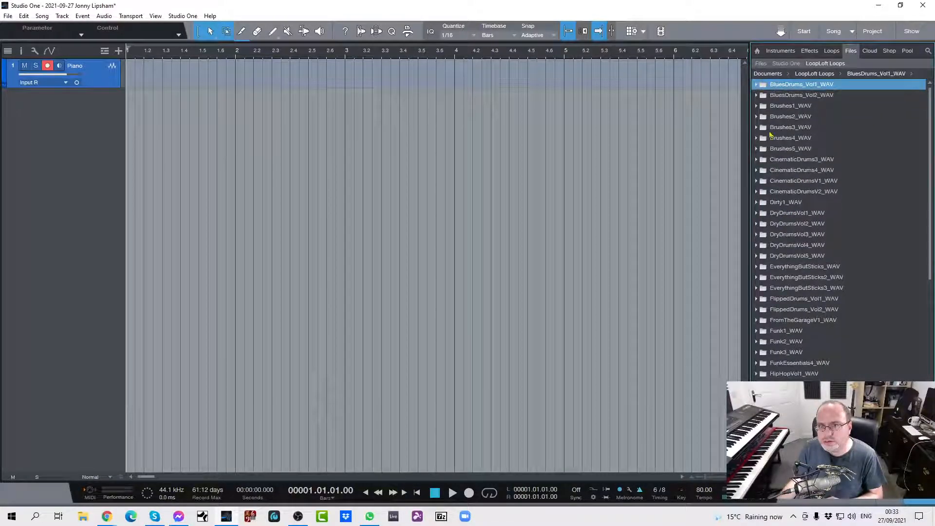
Step: Check the contents of Jazz1_WAV for a suitable groove and leave both Jazz folders collapsed
{"action": "scroll", "coordinate": [780, 219], "scroll_direction": "down", "scroll_amount": 3}
{"action": "scroll", "coordinate": [780, 220], "scroll_direction": "down", "scroll_amount": 7}
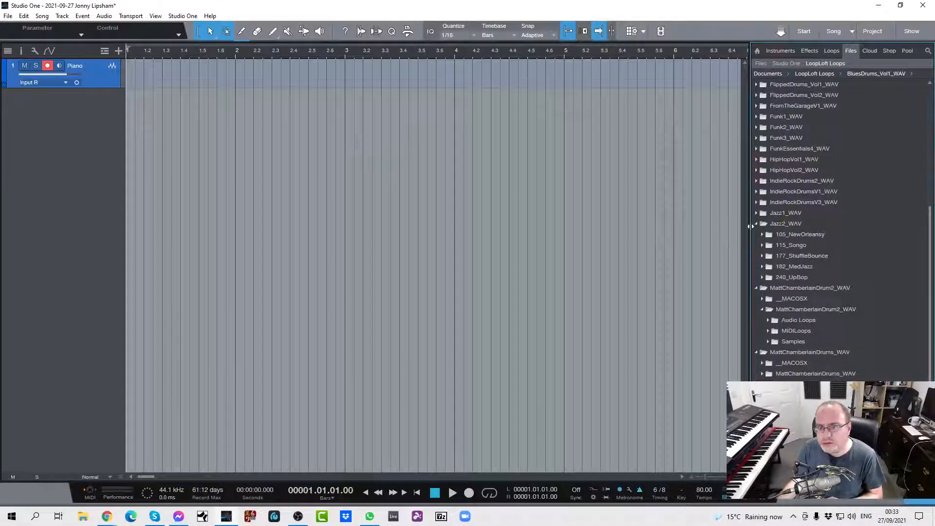
{"action": "left_click", "coordinate": [756, 224]}
{"action": "left_click", "coordinate": [757, 214]}
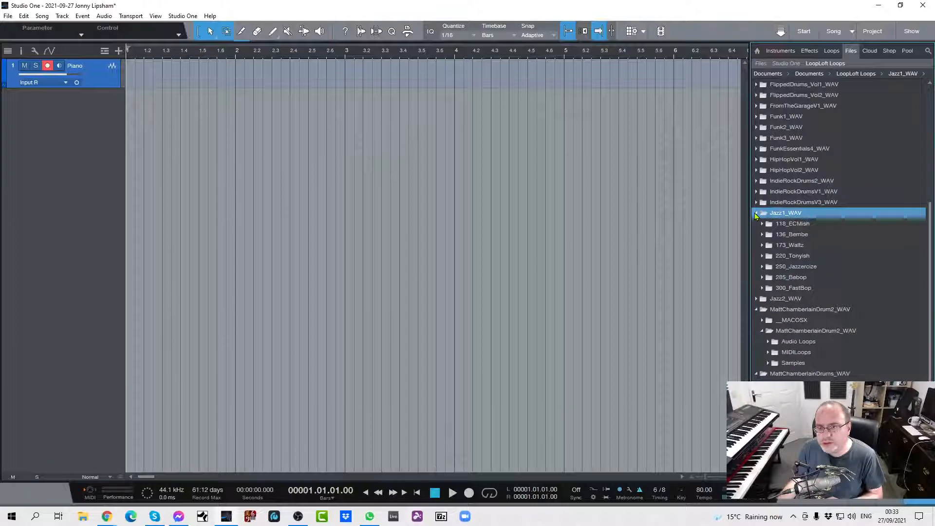
{"action": "left_click", "coordinate": [756, 214]}
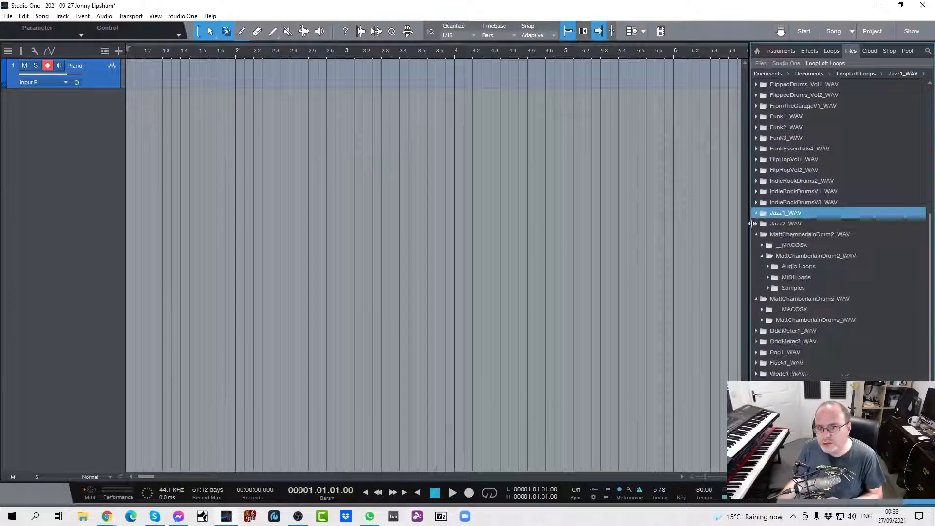
Step: Preview Verse1_Fred_75bpm.wav from the BalladOfFred_75bpm loops in MattChamberlainDrum2_WAV and collapse its Audio Loops folder
{"action": "left_click", "coordinate": [768, 267]}
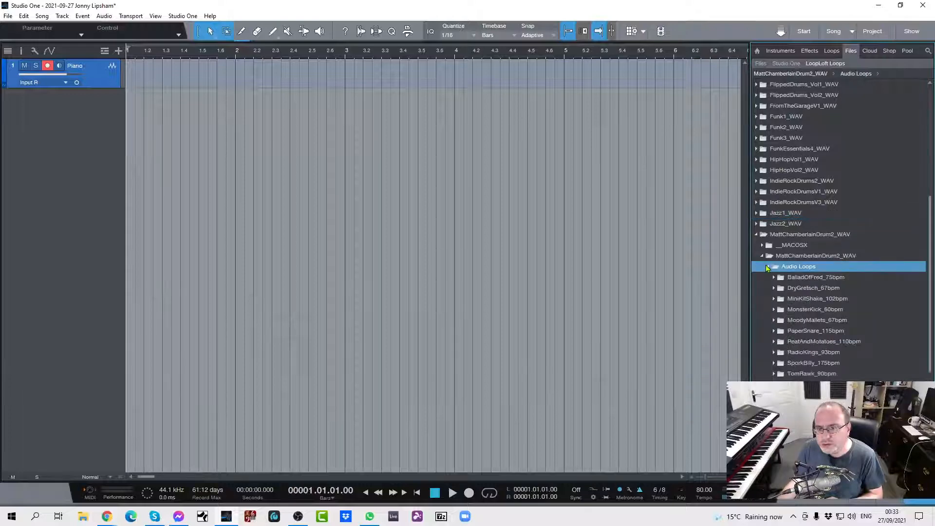
{"action": "left_click", "coordinate": [774, 278]}
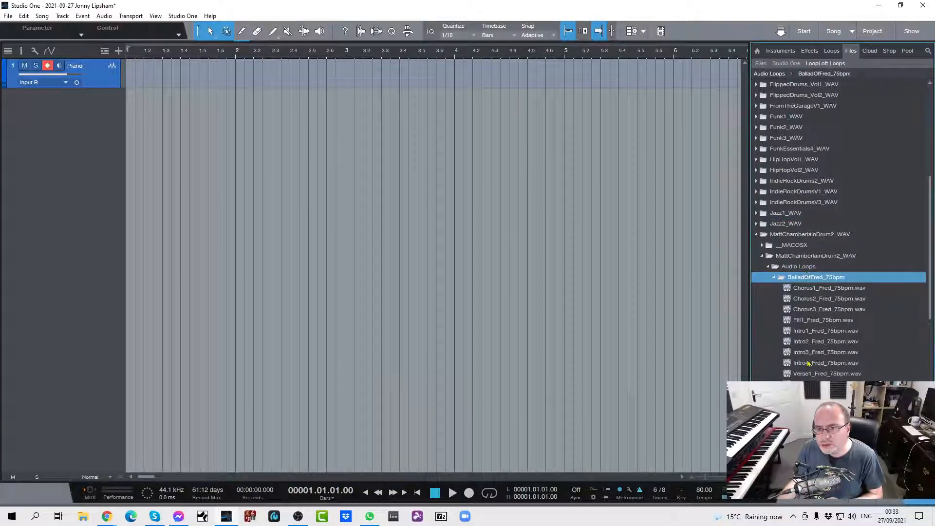
{"action": "scroll", "coordinate": [809, 361], "scroll_direction": "down", "scroll_amount": 2}
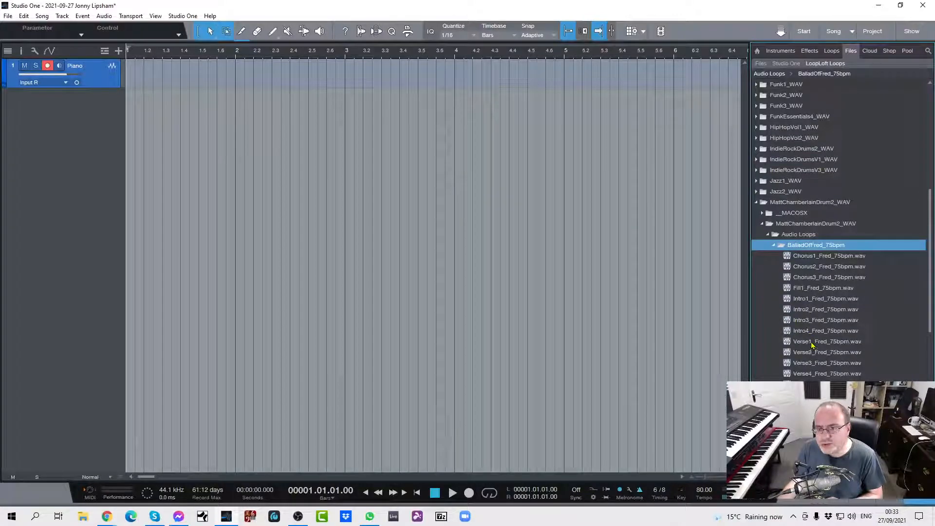
{"action": "left_click", "coordinate": [812, 343]}
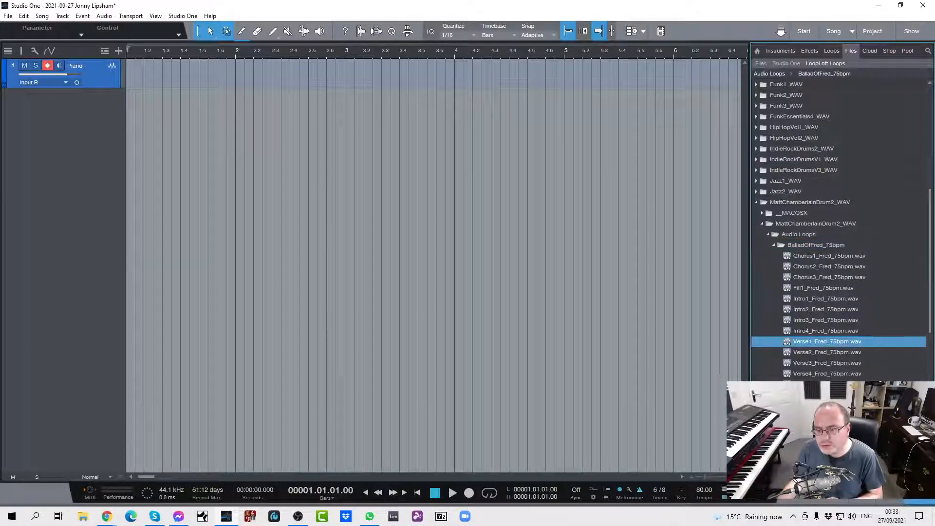
{"action": "left_click", "coordinate": [777, 248]}
{"action": "left_click", "coordinate": [764, 233]}
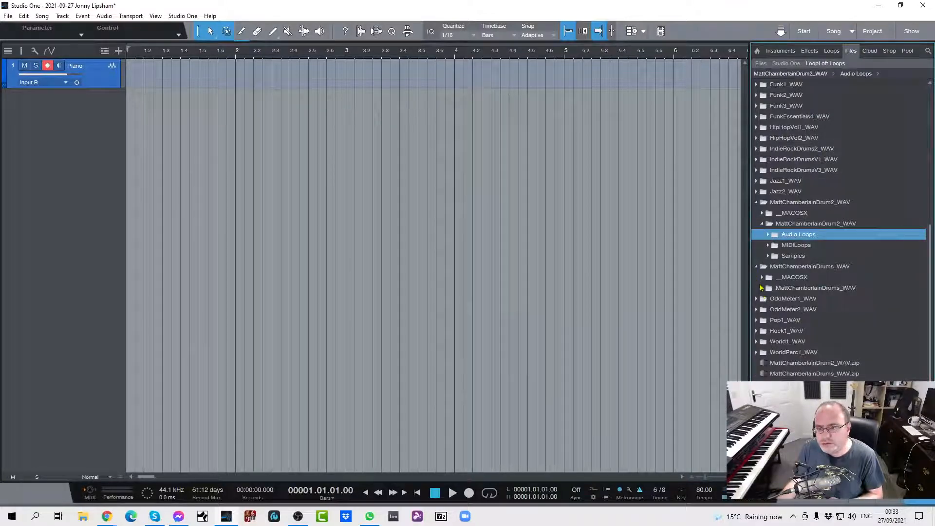
Step: Check the OddMeter1_WAV and OddMeter2_WAV folders for a 6/8 groove and collapse them again
{"action": "left_click", "coordinate": [757, 303]}
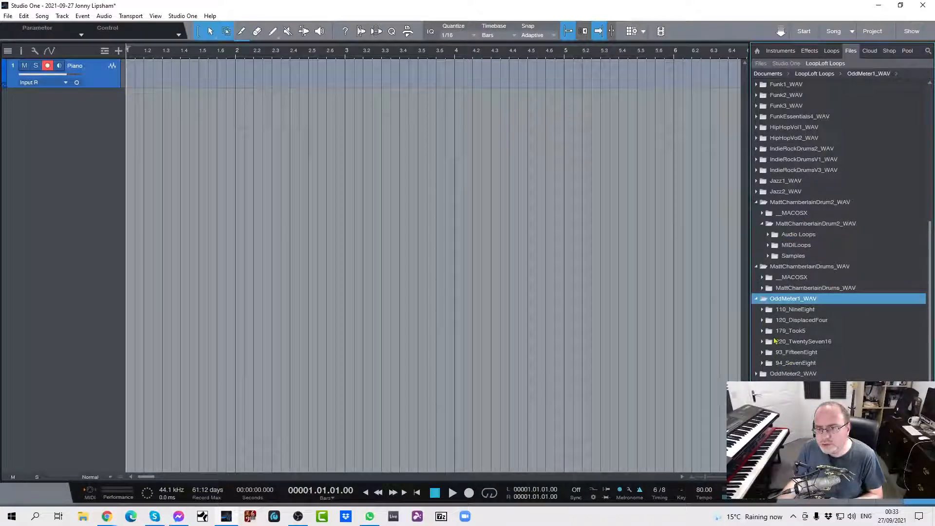
{"action": "left_click", "coordinate": [756, 299]}
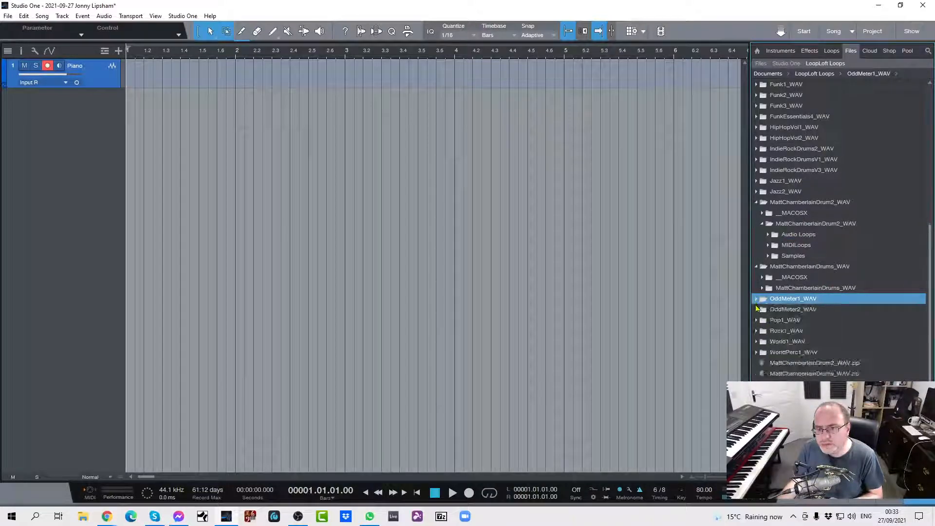
{"action": "left_click", "coordinate": [759, 310]}
{"action": "left_click", "coordinate": [758, 310]}
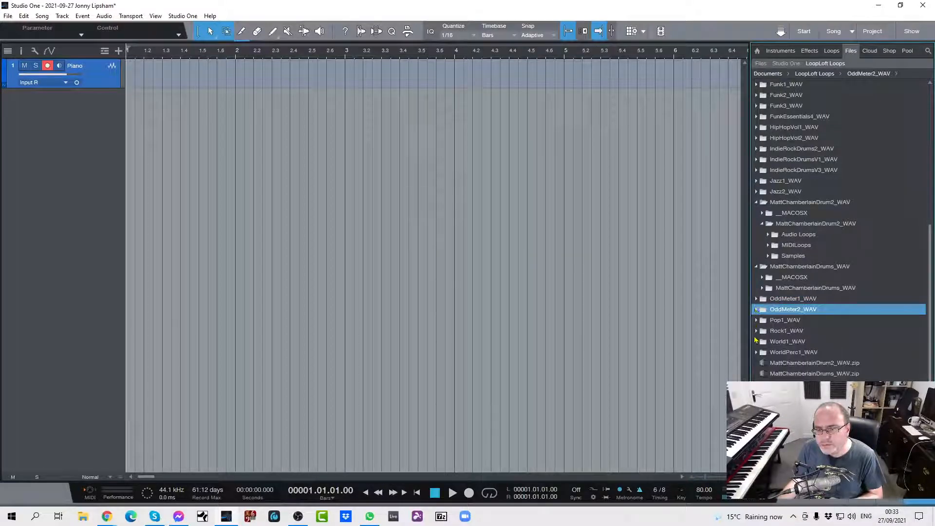
Step: Collapse MattChamberlainDrum2_WAV, check the contents of Brushes2_WAV and expand the Brushes1_WAV folder
{"action": "left_click", "coordinate": [756, 202]}
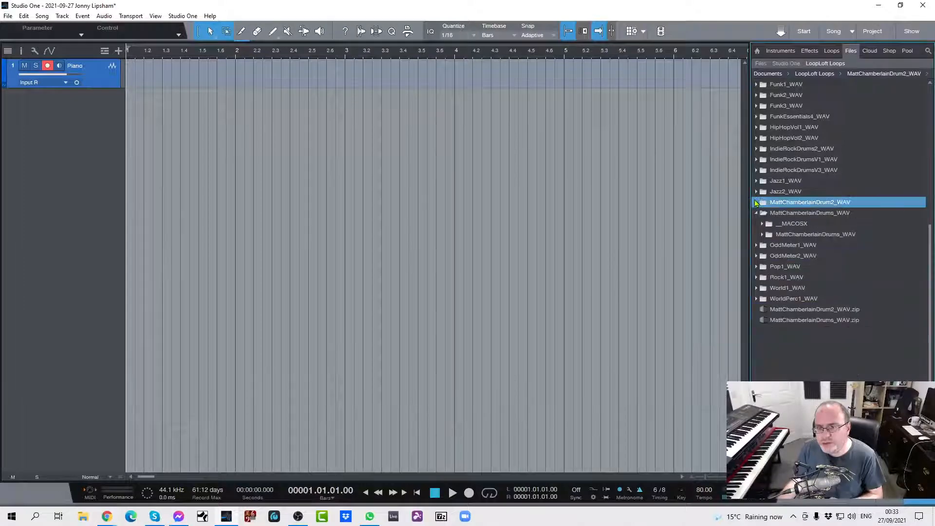
{"action": "scroll", "coordinate": [760, 181], "scroll_direction": "up", "scroll_amount": 4}
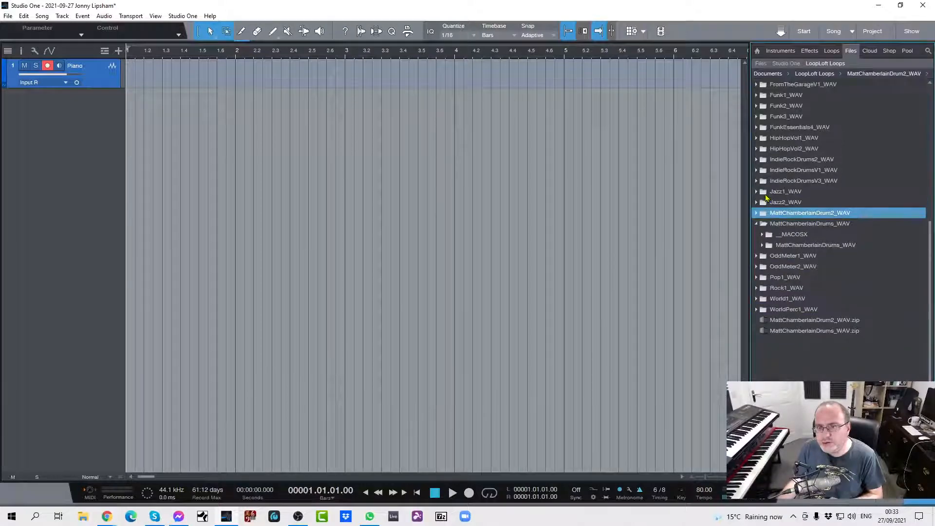
{"action": "scroll", "coordinate": [766, 186], "scroll_direction": "up", "scroll_amount": 4}
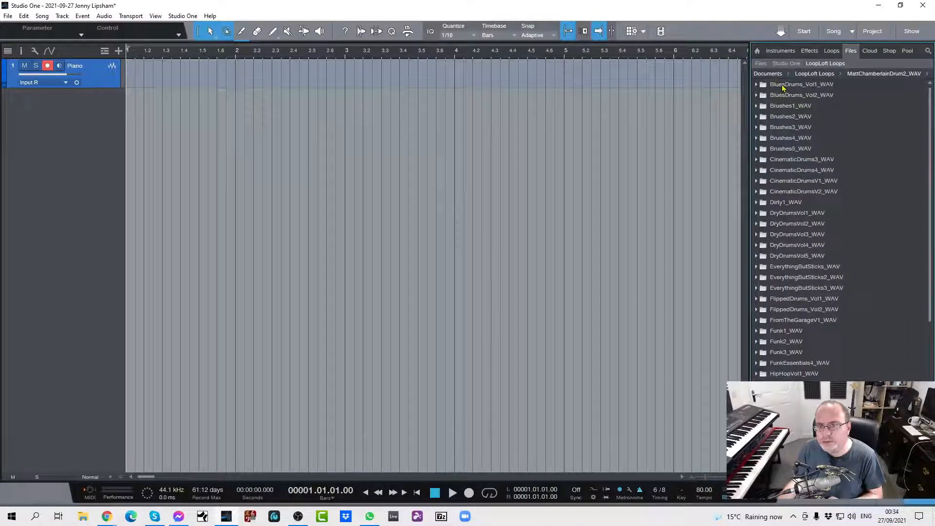
{"action": "left_click", "coordinate": [757, 118]}
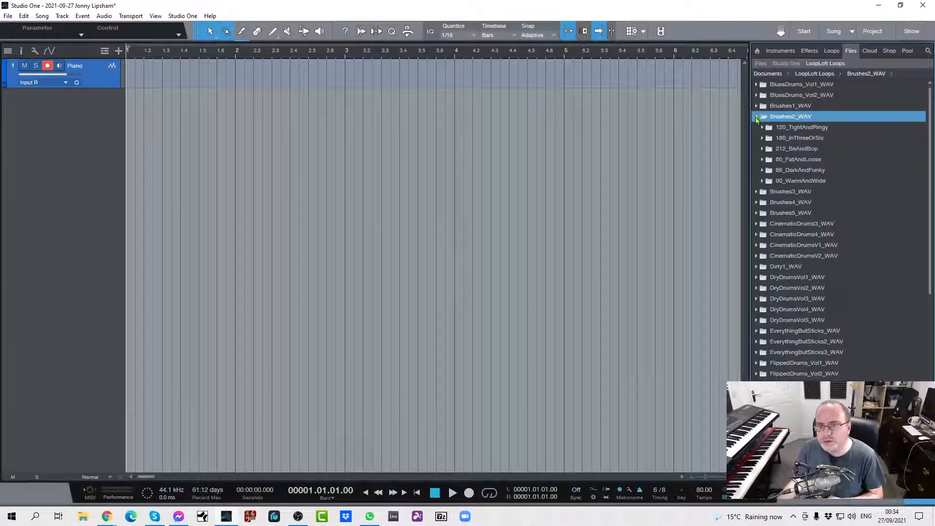
{"action": "left_click", "coordinate": [757, 118]}
{"action": "left_click", "coordinate": [755, 106]}
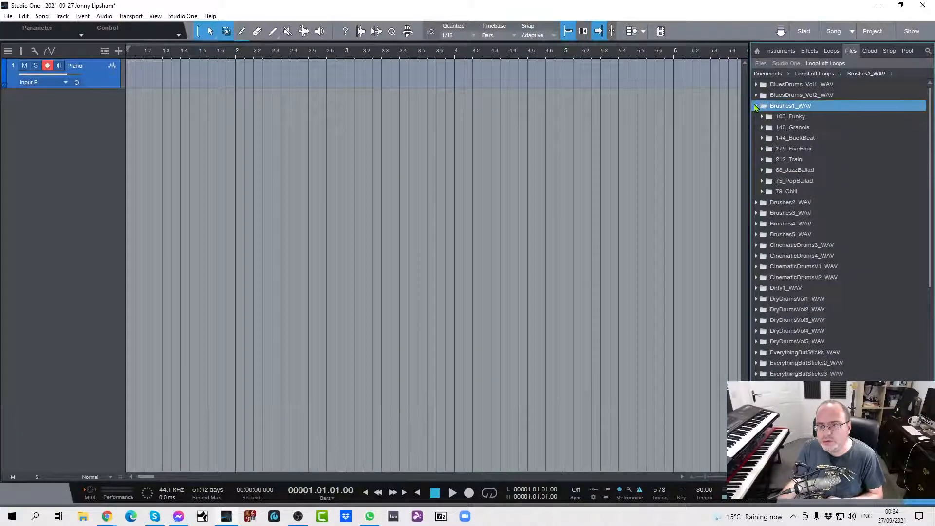
Step: Preview the 68_JazzBallad loops 68_SN_SN_1, 68_SN_SN_3, 68_SN_RC_1 and 68_SN_SN_6 in Brushes1_WAV
{"action": "left_click", "coordinate": [763, 170]}
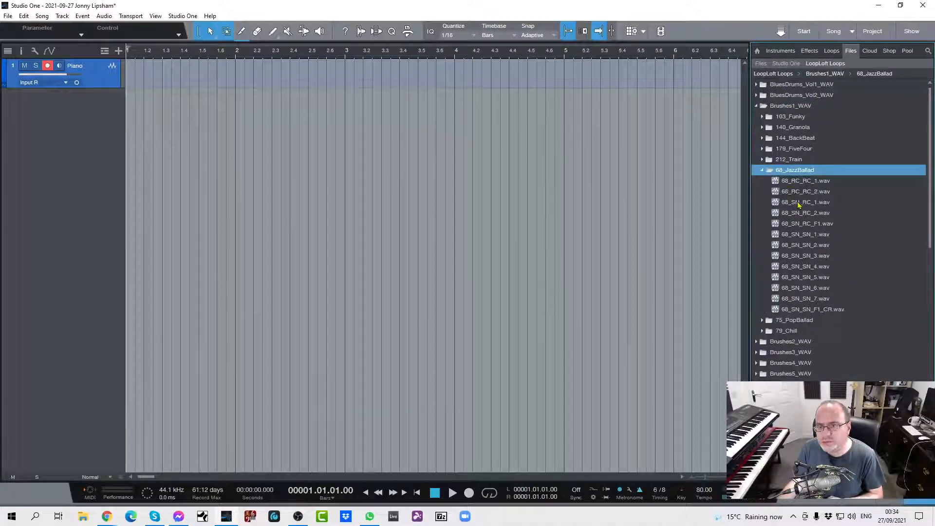
{"action": "left_click", "coordinate": [798, 236]}
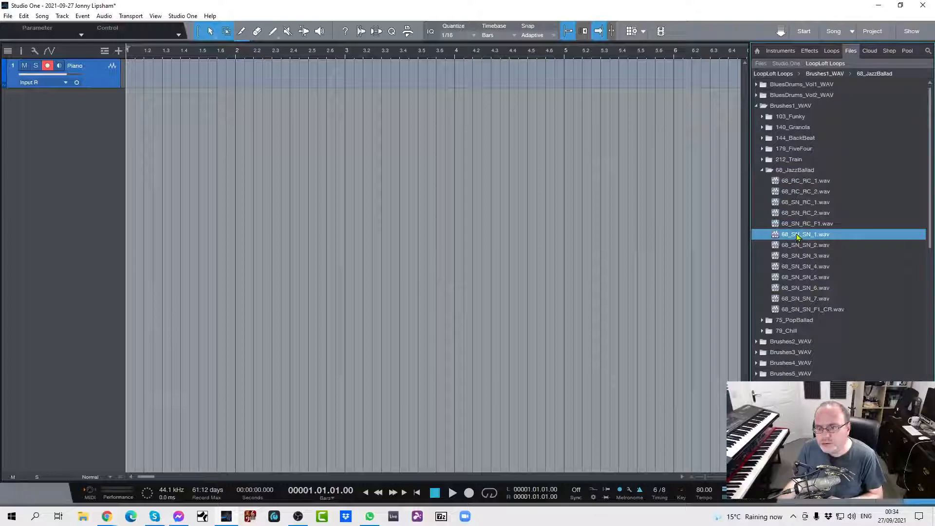
{"action": "left_click", "coordinate": [798, 256]}
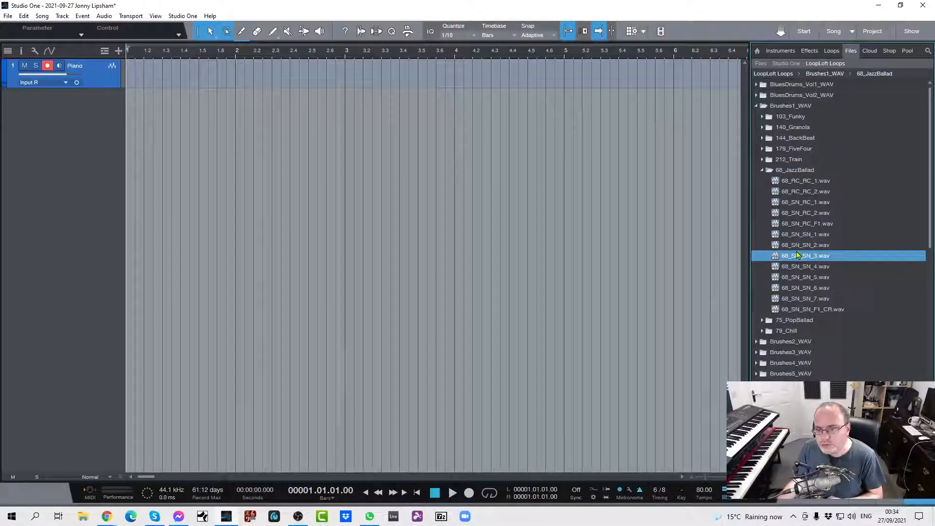
{"action": "left_click", "coordinate": [800, 204]}
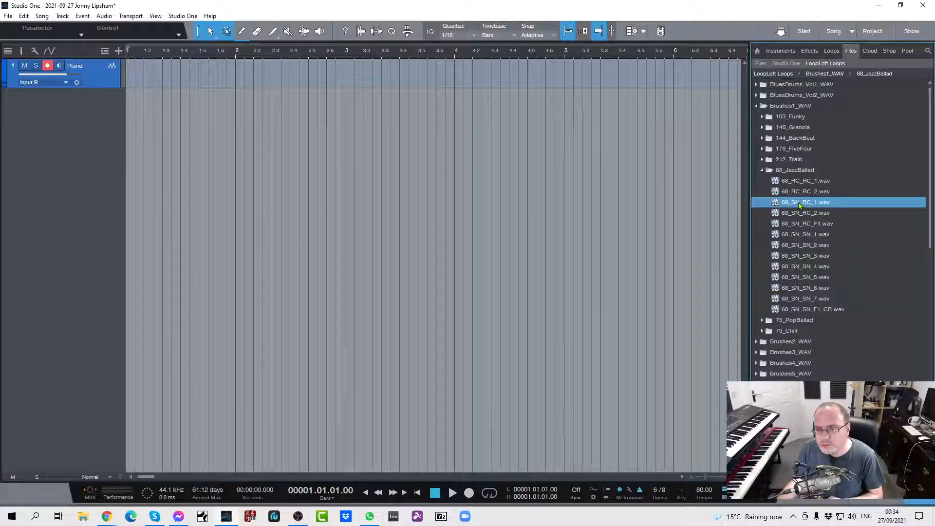
{"action": "left_click", "coordinate": [799, 290]}
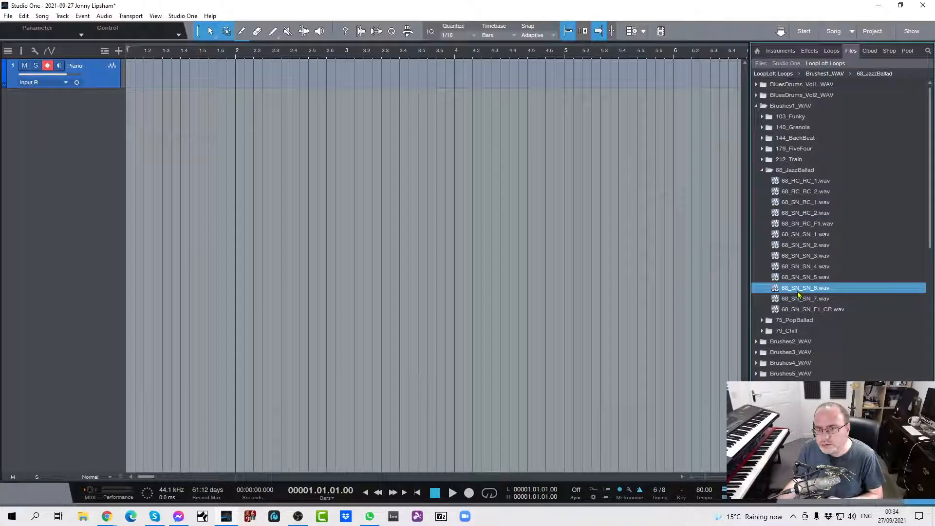
Step: Place 68_SN_SN_6.wav on a new track at bar 1, show the track inspector and play the loop briefly
{"action": "left_click_drag", "start_coordinate": [798, 291], "coordinate": [144, 131]}
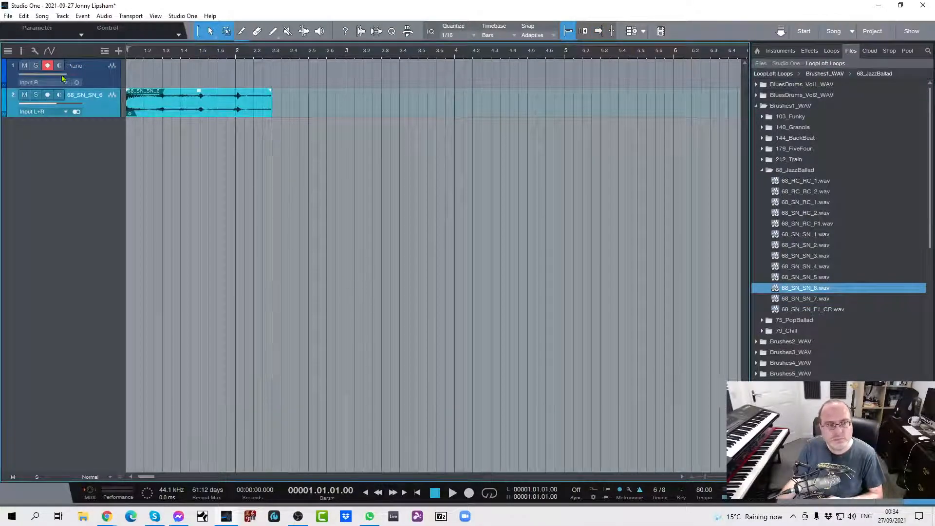
{"action": "left_click", "coordinate": [21, 51]}
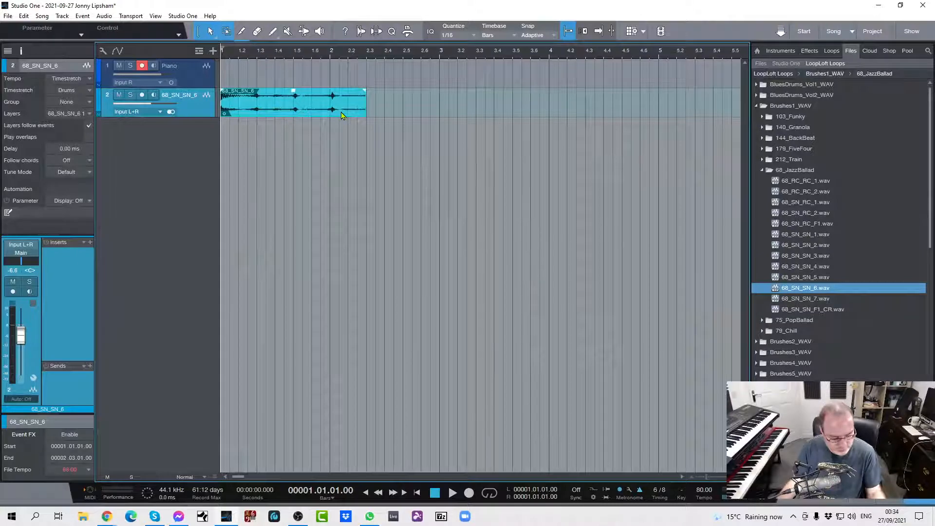
{"action": "key", "text": "space"}
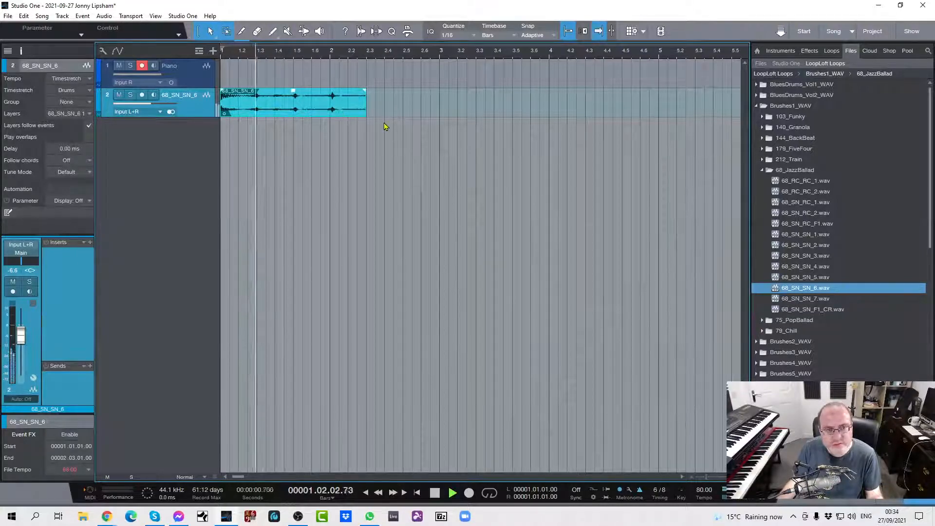
{"action": "key", "text": "space"}
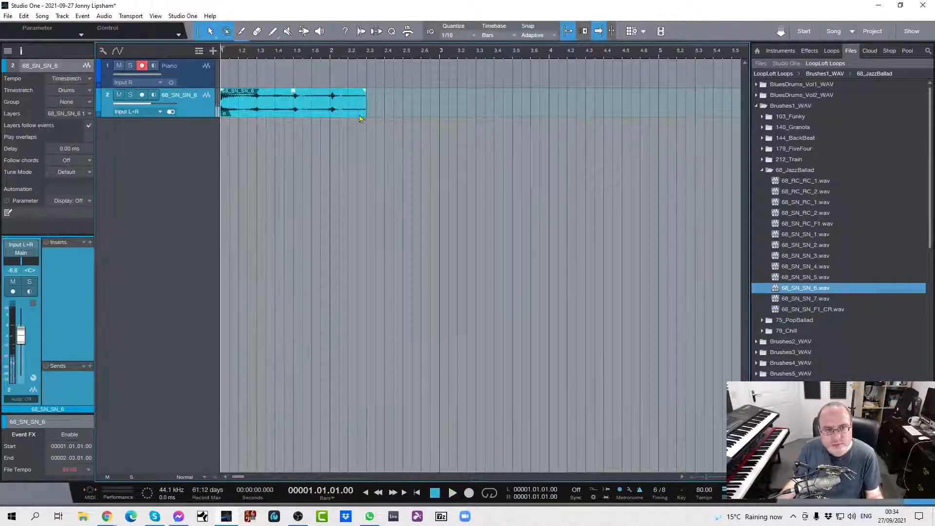
Step: Remove the 68_SN_SN_6 loop track and hide the track inspector
{"action": "right_click", "coordinate": [192, 112]}
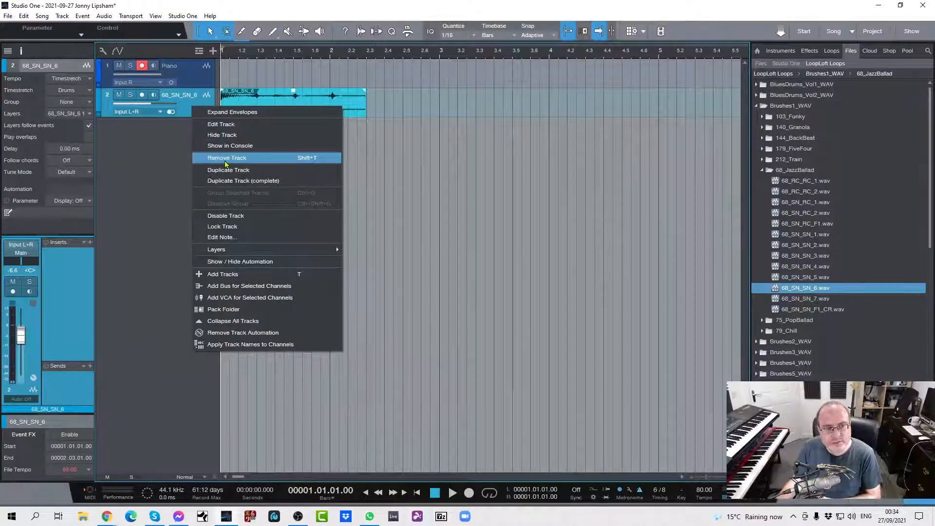
{"action": "left_click", "coordinate": [210, 158]}
{"action": "left_click", "coordinate": [21, 50]}
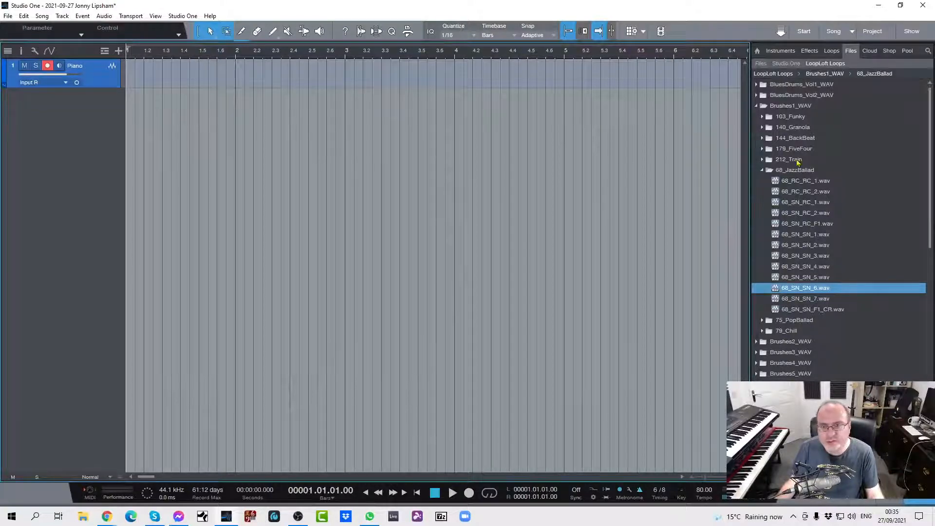
Step: Add an Impact instrument track below Piano, load the Tom Brechtlein Drums preset and close the instrument window
{"action": "left_click", "coordinate": [778, 53]}
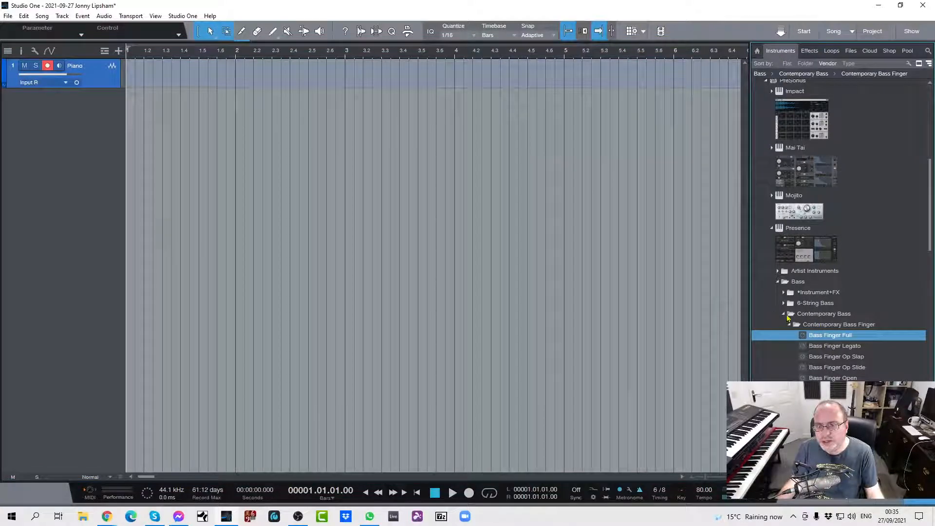
{"action": "left_click_drag", "start_coordinate": [797, 126], "coordinate": [62, 146]}
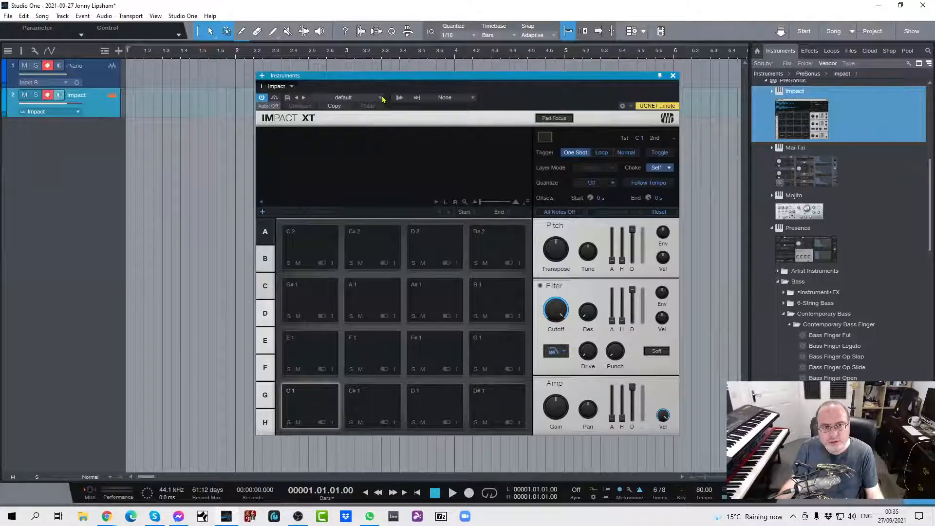
{"action": "left_click", "coordinate": [376, 98]}
{"action": "scroll", "coordinate": [337, 253], "scroll_direction": "down", "scroll_amount": 10}
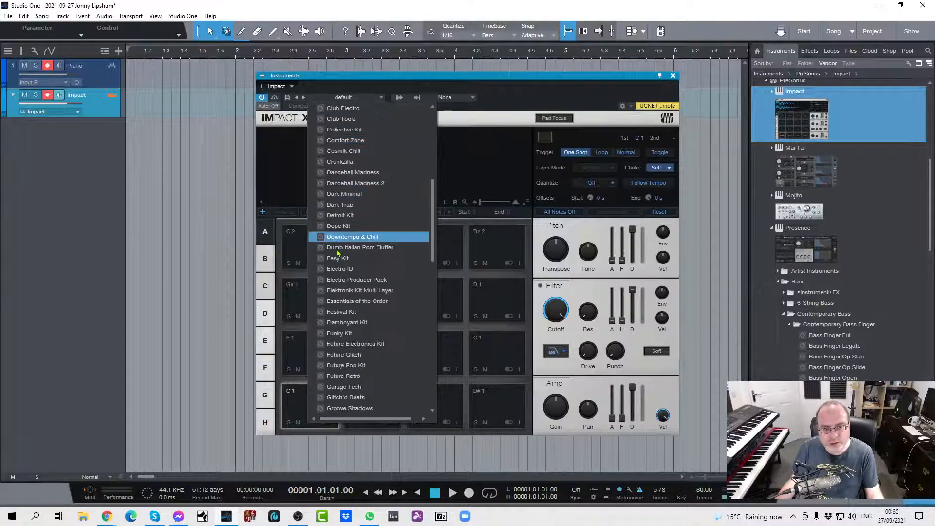
{"action": "scroll", "coordinate": [337, 252], "scroll_direction": "down", "scroll_amount": 15}
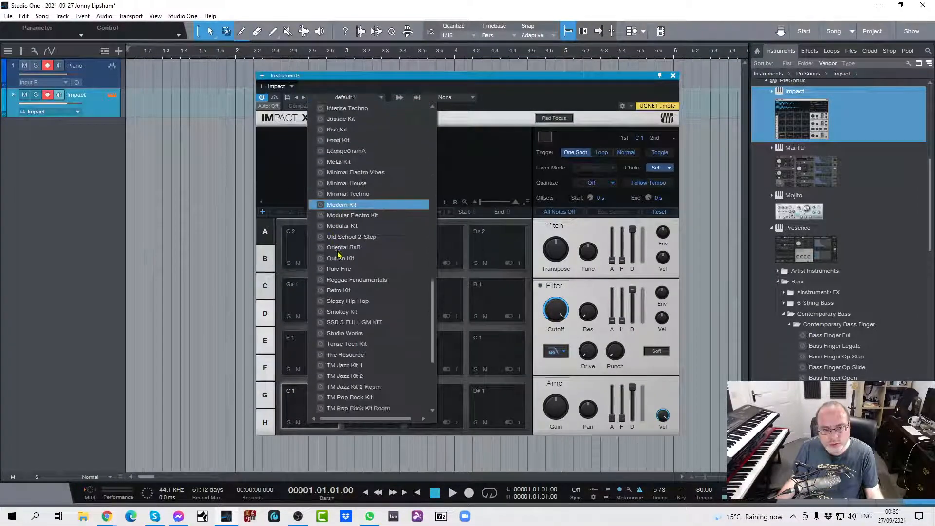
{"action": "scroll", "coordinate": [339, 256], "scroll_direction": "down", "scroll_amount": 2}
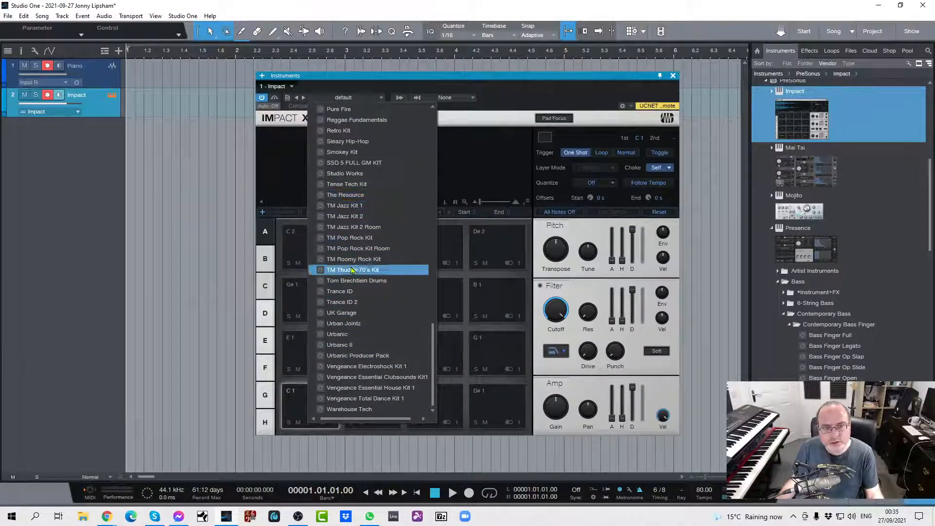
{"action": "left_click", "coordinate": [357, 281]}
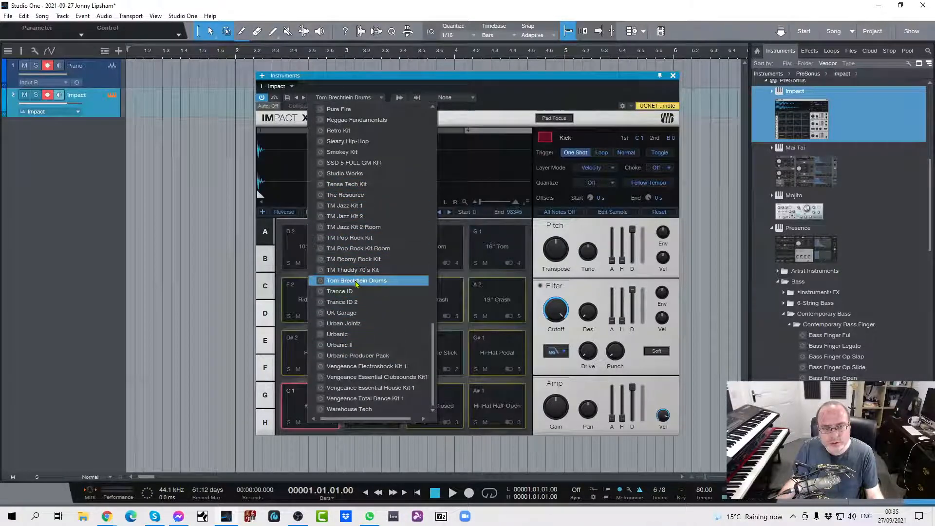
{"action": "left_click", "coordinate": [547, 96]}
{"action": "left_click", "coordinate": [673, 76]}
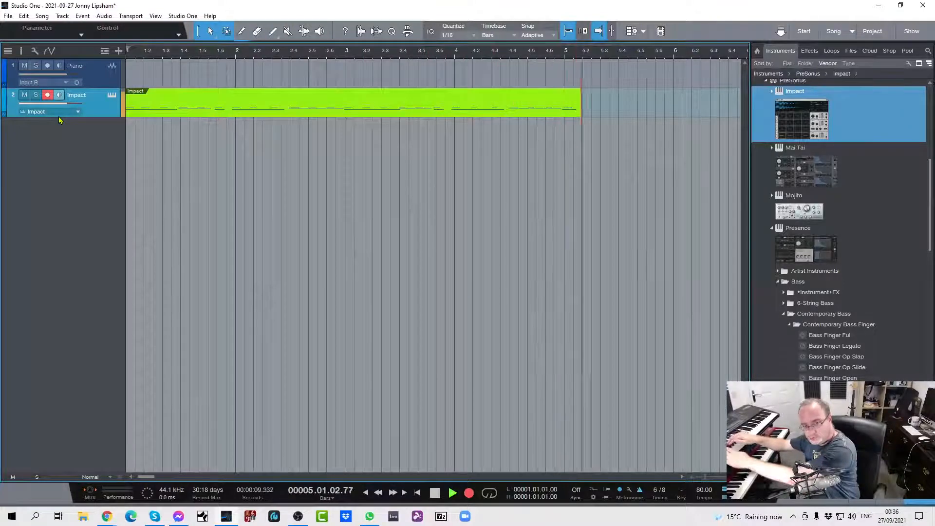
Step: Stop recording the Impact drum part and shorten its event to end just before bar 5
{"action": "key", "text": "space"}
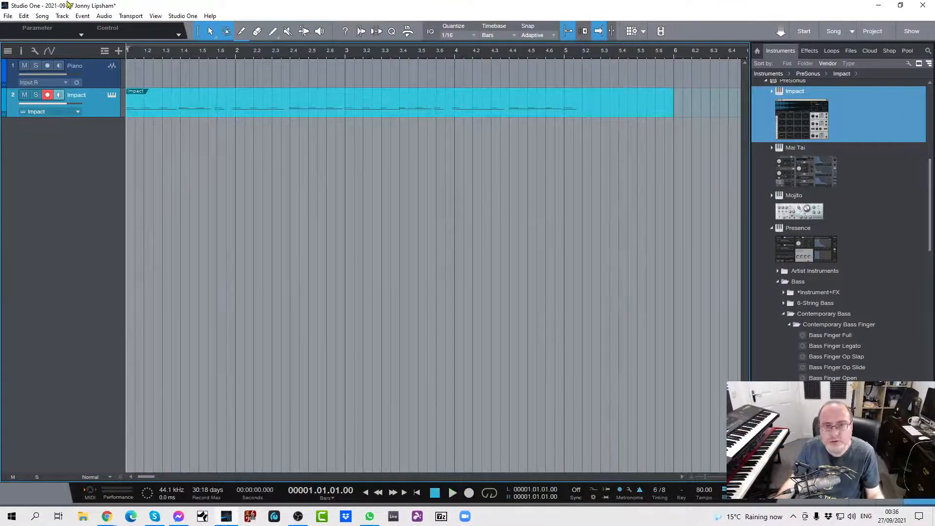
{"action": "left_click_drag", "start_coordinate": [673, 108], "coordinate": [555, 108]}
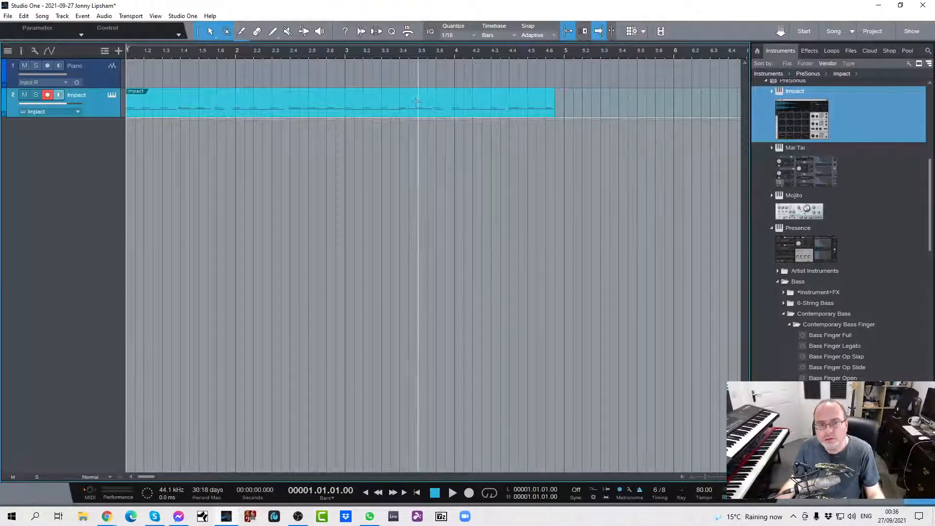
Step: Open the Impact part in the drum editor and quantize all its notes to 1/8
{"action": "double_click", "coordinate": [363, 112]}
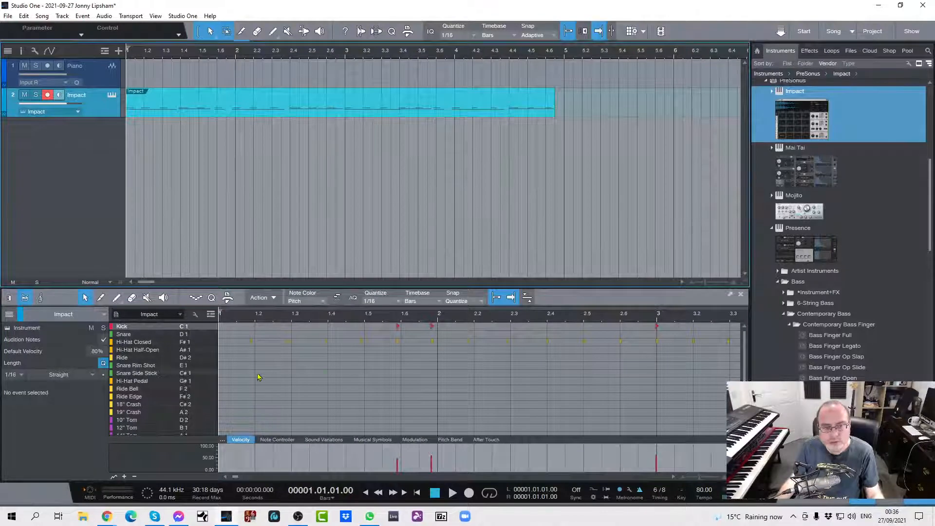
{"action": "left_click", "coordinate": [252, 343]}
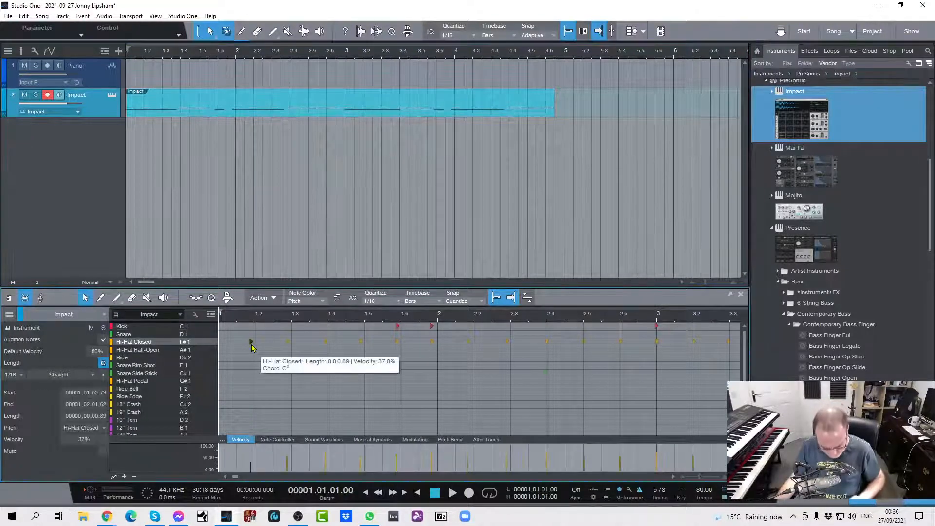
{"action": "key", "text": "ctrl+a"}
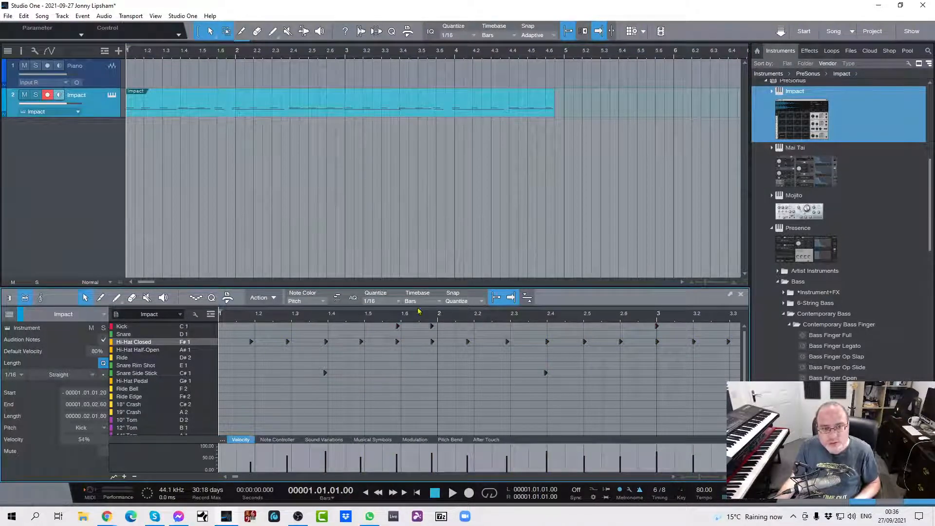
{"action": "left_click", "coordinate": [395, 301]}
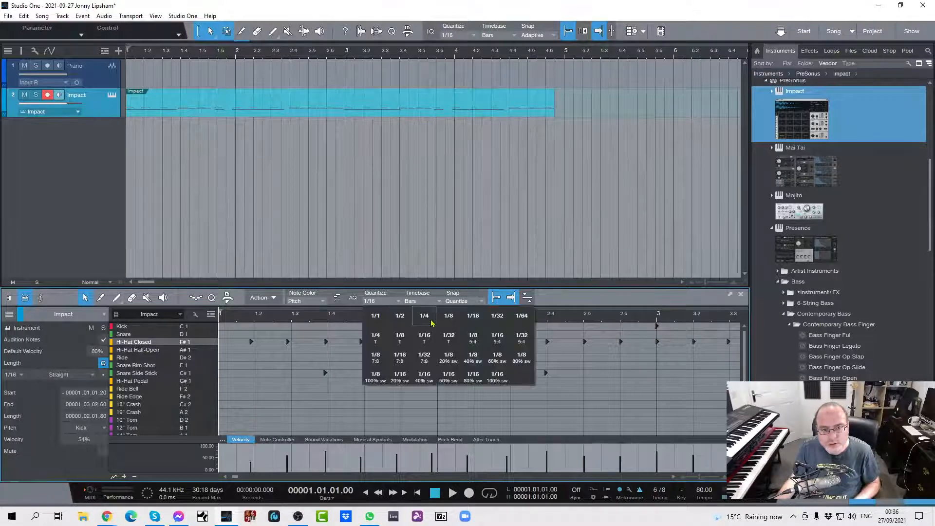
{"action": "left_click", "coordinate": [448, 318]}
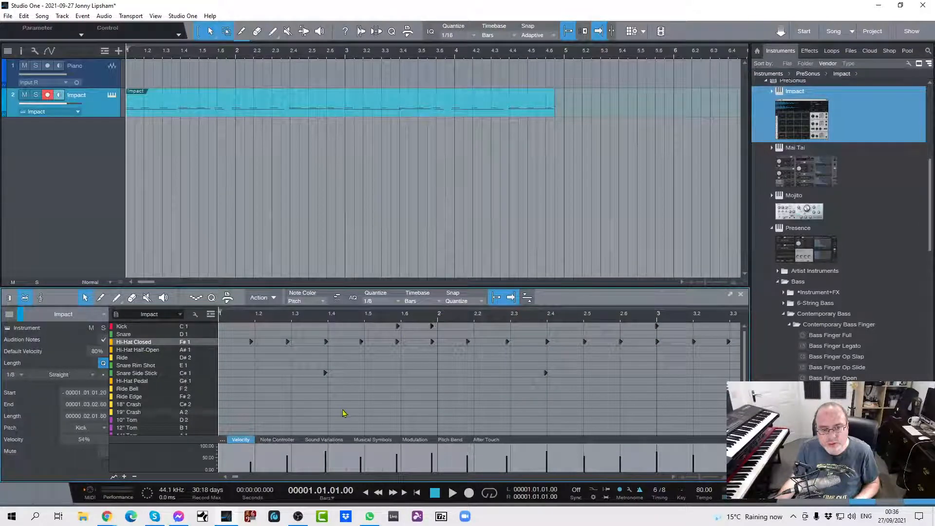
{"action": "left_click", "coordinate": [375, 402]}
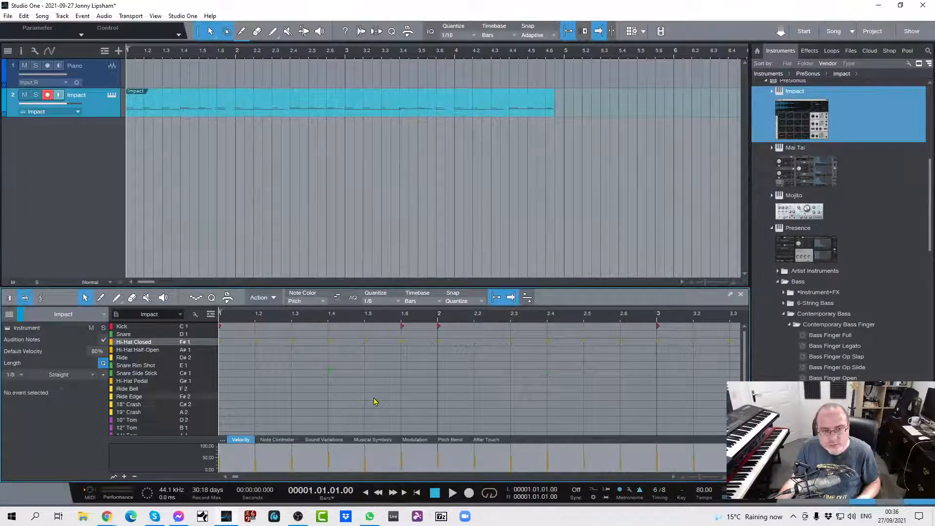
Step: Play back the quantized drum part, close the editor and arm the Piano track instead of Impact
{"action": "key", "text": "space"}
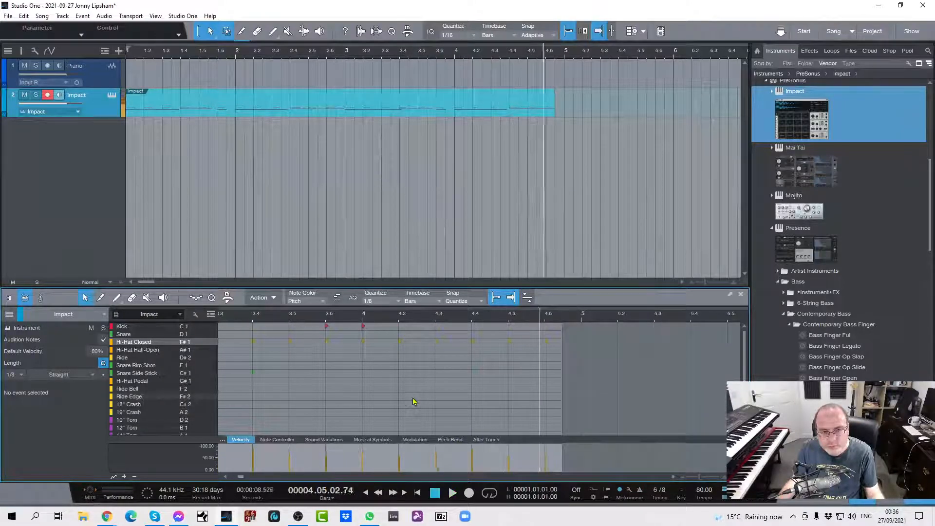
{"action": "key", "text": "space"}
{"action": "left_click", "coordinate": [742, 295]}
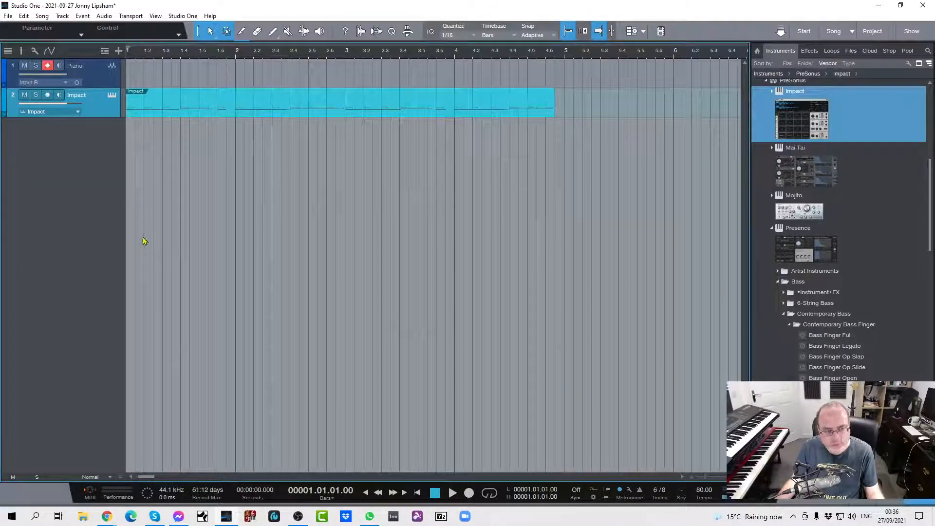
Step: Show the mix console, raise the Impact St 1 channel to +0.8 dB with a playback check, and hide the instruments list
{"action": "key", "text": "F3"}
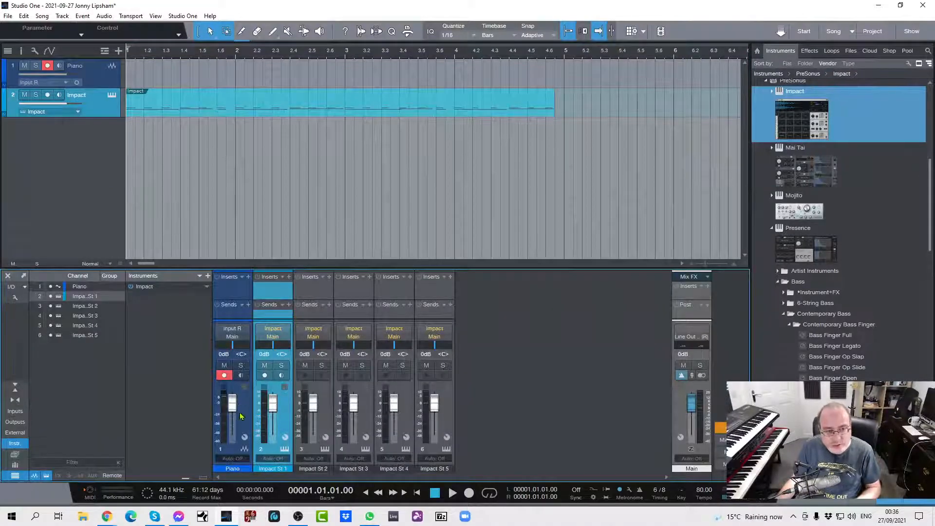
{"action": "left_click_drag", "start_coordinate": [273, 407], "coordinate": [274, 406]}
{"action": "key", "text": "space"}
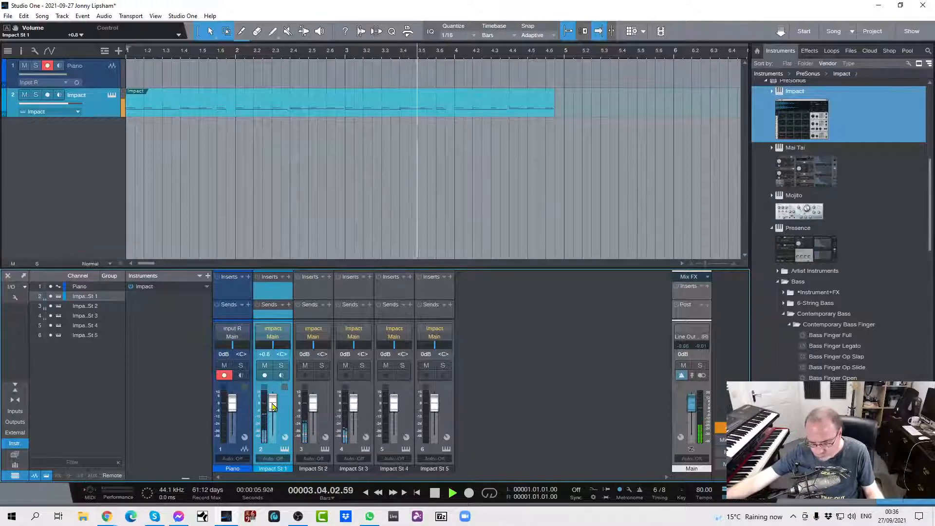
{"action": "key", "text": "space"}
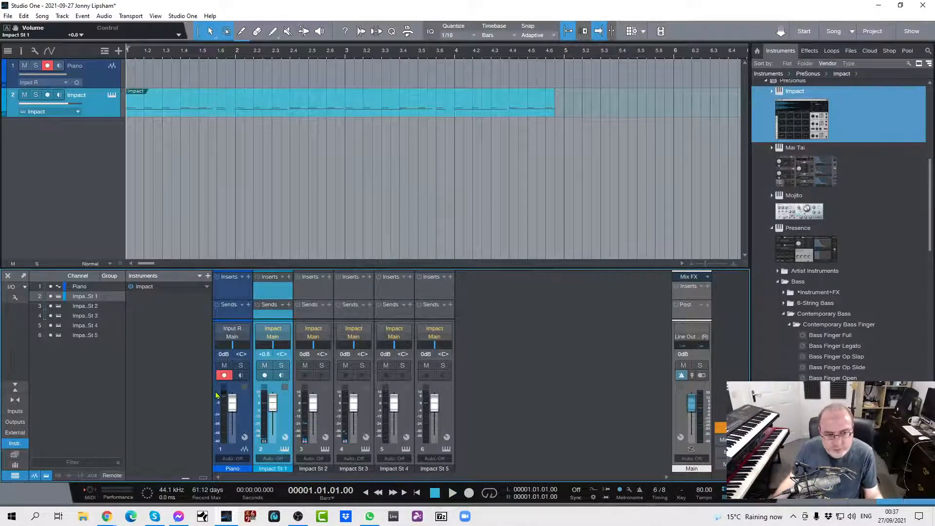
{"action": "left_click", "coordinate": [15, 444]}
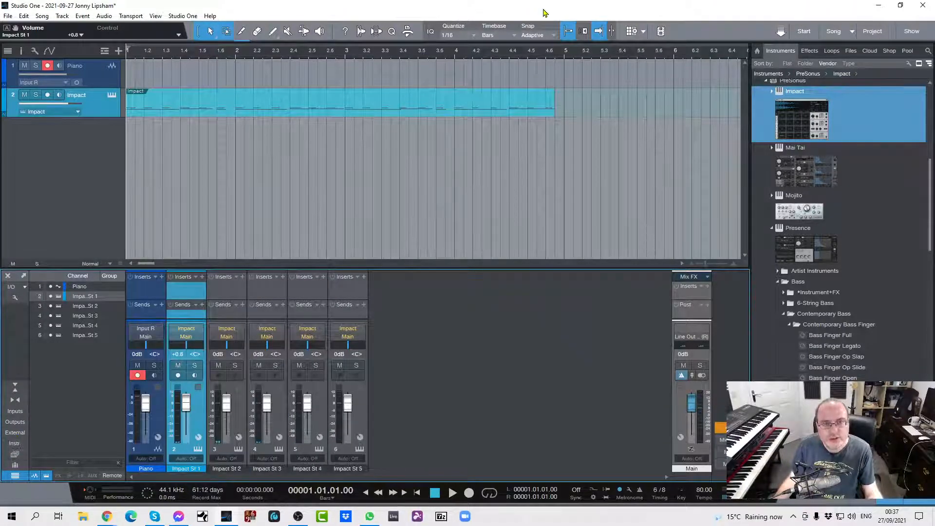
Step: Extend the Impact part to end at bar 5 and duplicate it three times so the drums run to bar 17
{"action": "left_click_drag", "start_coordinate": [555, 113], "coordinate": [572, 115]}
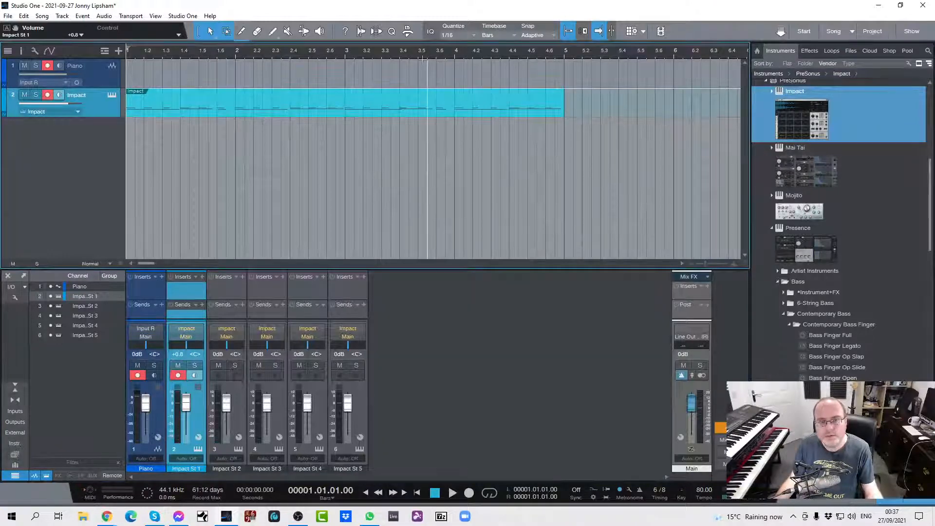
{"action": "left_click_drag", "start_coordinate": [398, 56], "coordinate": [388, 38]}
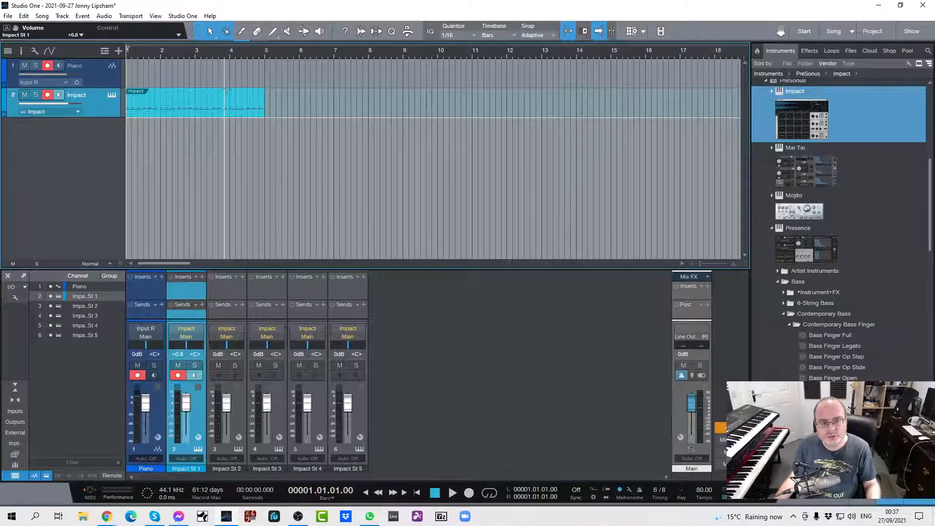
{"action": "key", "text": "d"}
{"action": "key", "text": "d"}
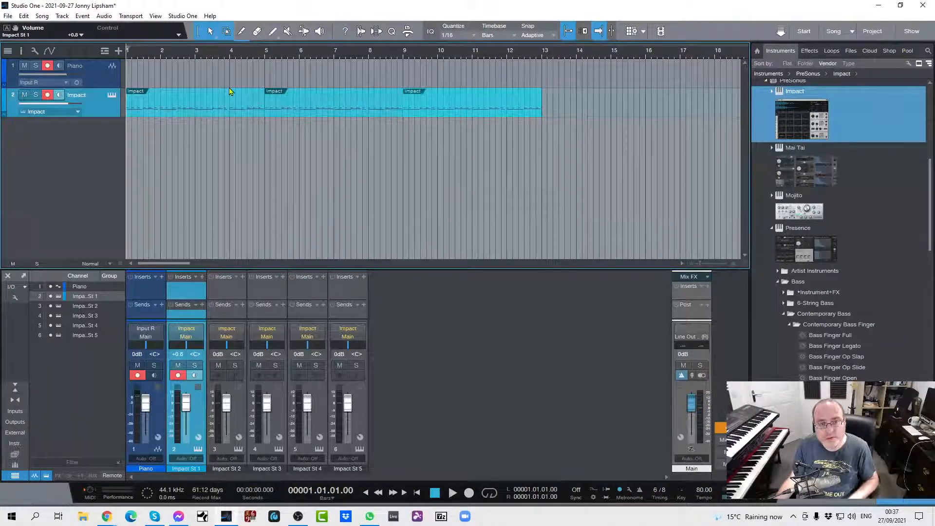
{"action": "key", "text": "d"}
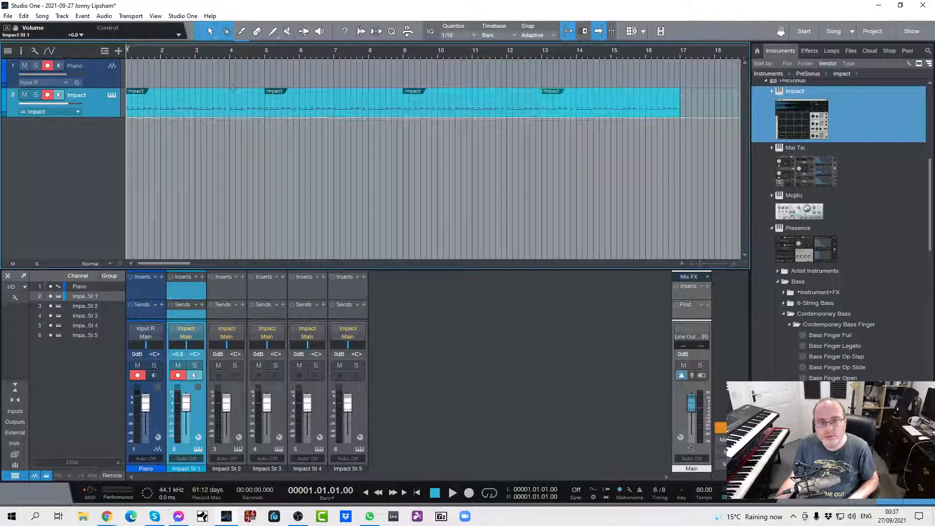
Step: Disarm the Impact track and record a piano take on the Piano track from bar 1 to about bar 20
{"action": "left_click", "coordinate": [93, 77]}
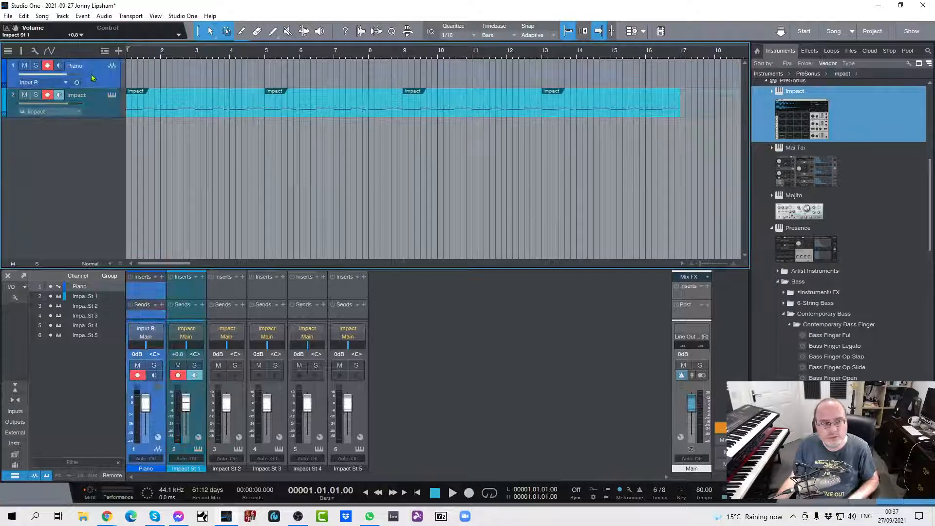
{"action": "left_click", "coordinate": [48, 96]}
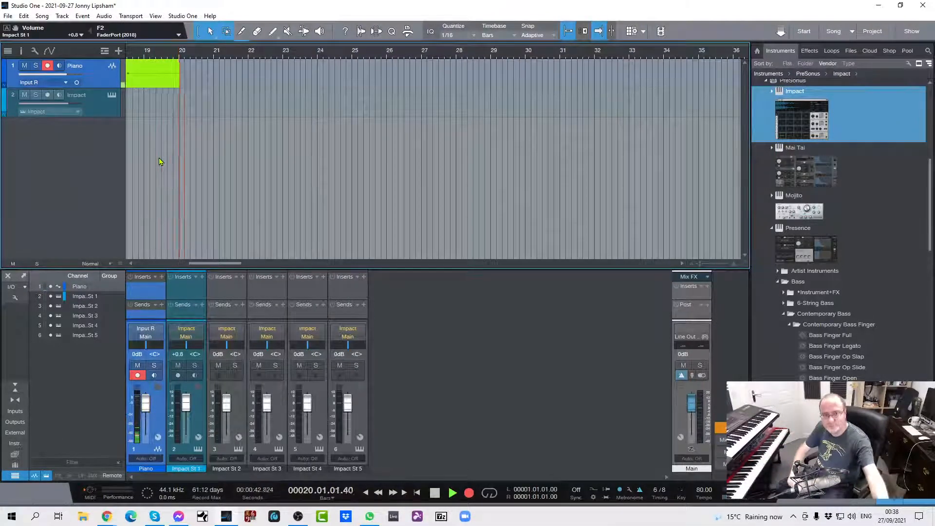
{"action": "key", "text": "space"}
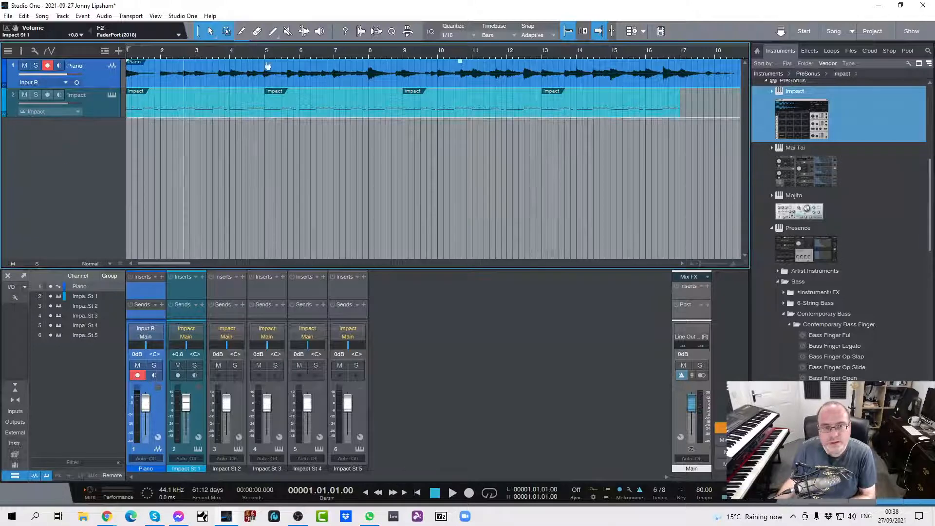
Step: Rearrange the workspace by hiding the console's channel list, making the console taller and narrowing the browser
{"action": "left_click_drag", "start_coordinate": [421, 51], "coordinate": [430, 39]}
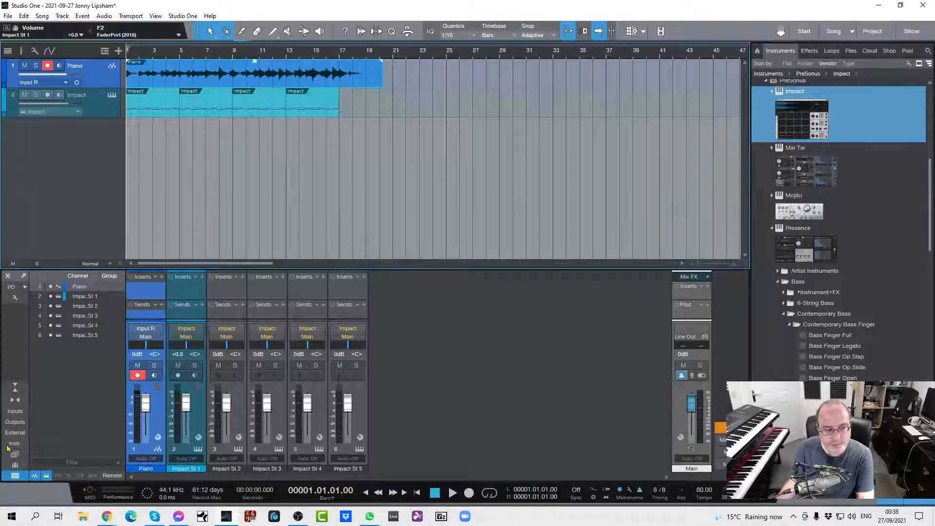
{"action": "left_click", "coordinate": [13, 475]}
{"action": "left_click_drag", "start_coordinate": [453, 271], "coordinate": [455, 216]}
{"action": "left_click_drag", "start_coordinate": [213, 299], "coordinate": [222, 276]}
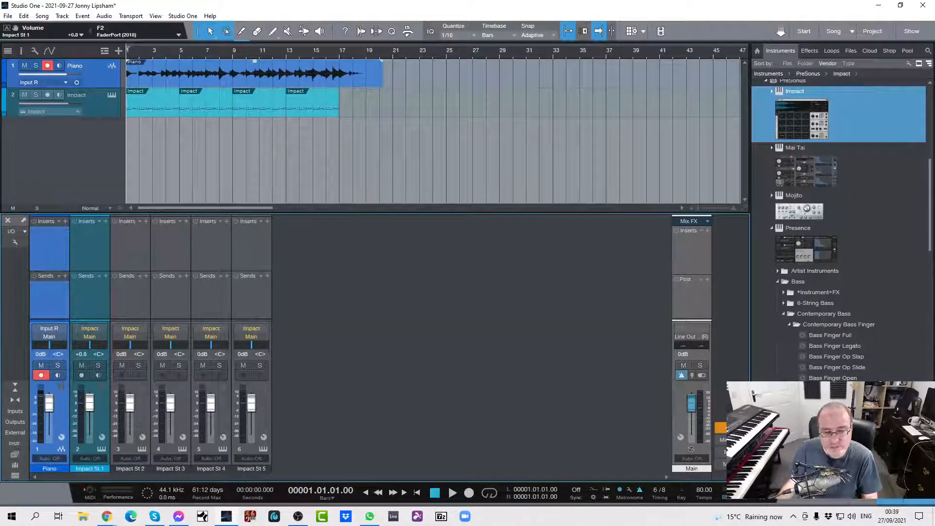
{"action": "left_click_drag", "start_coordinate": [749, 371], "coordinate": [810, 372]}
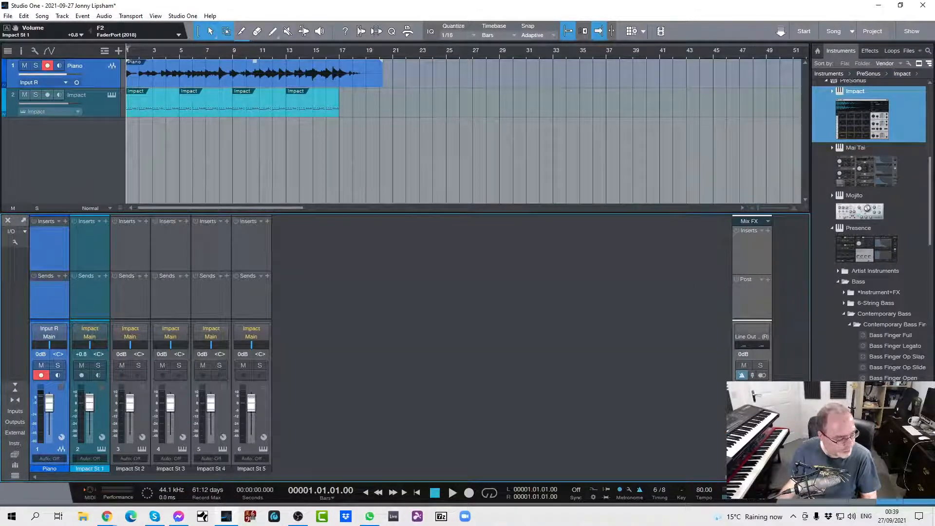
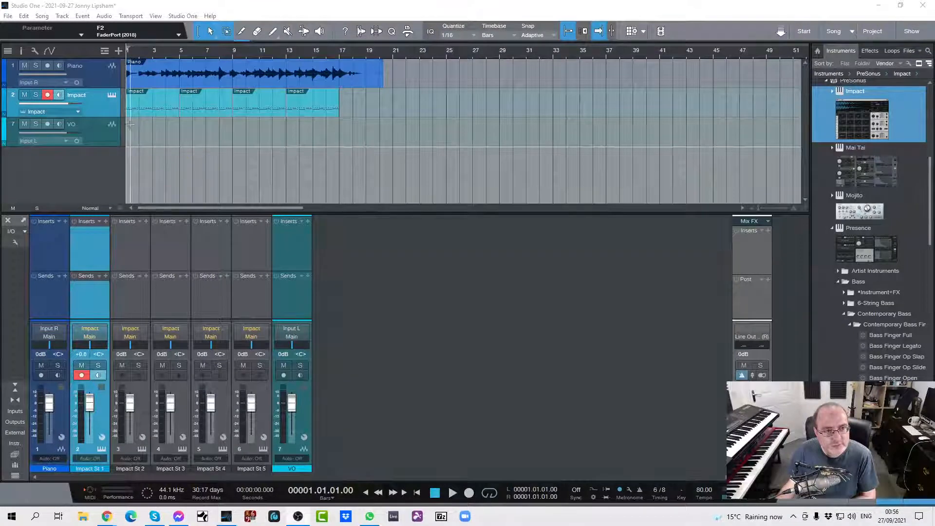
Step: Examine the commands offered for the Impact track and its parts that turn the instrument performance into audio
{"action": "right_click", "coordinate": [102, 104]}
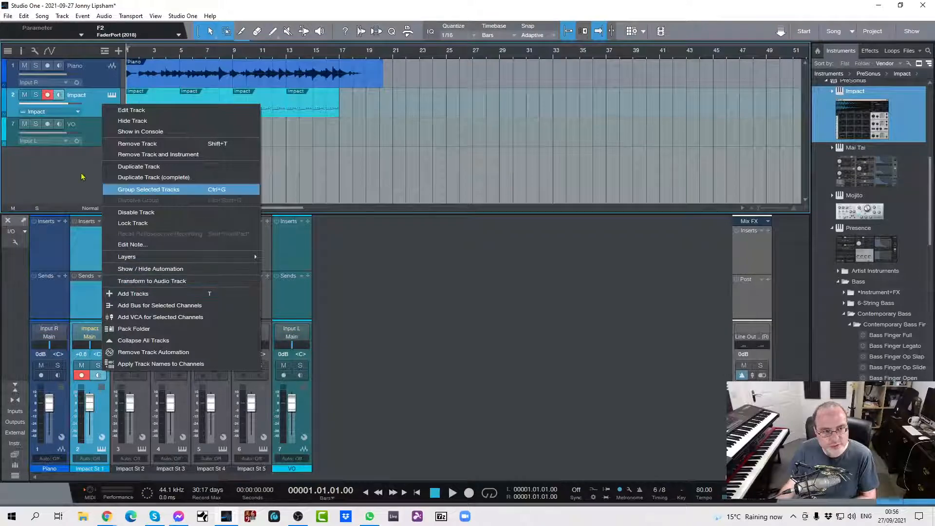
{"action": "left_click", "coordinate": [73, 188]}
{"action": "right_click", "coordinate": [308, 115]}
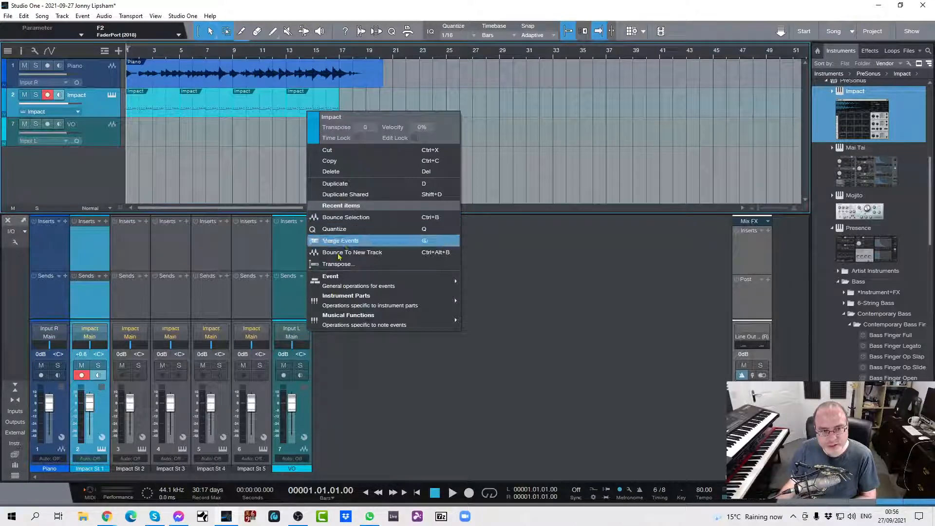
{"action": "mouse_move", "coordinate": [370, 281]}
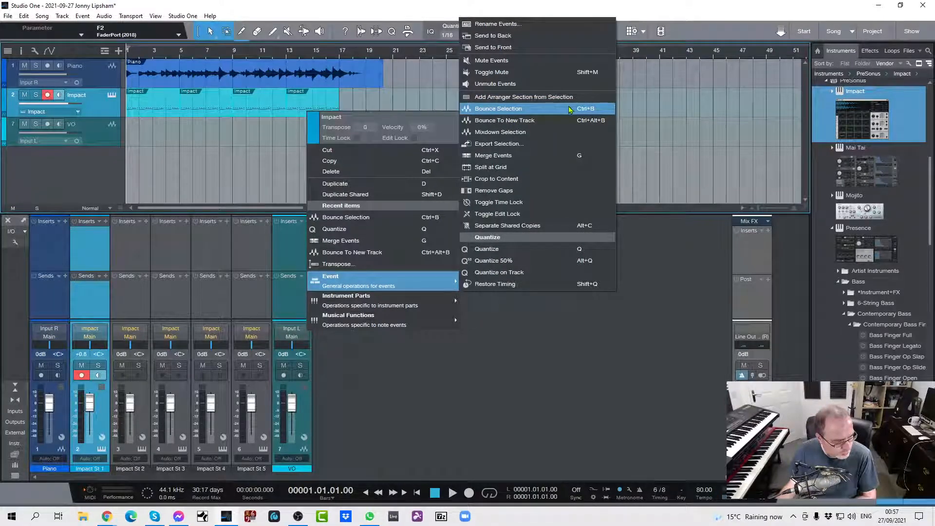
{"action": "left_click", "coordinate": [490, 379]}
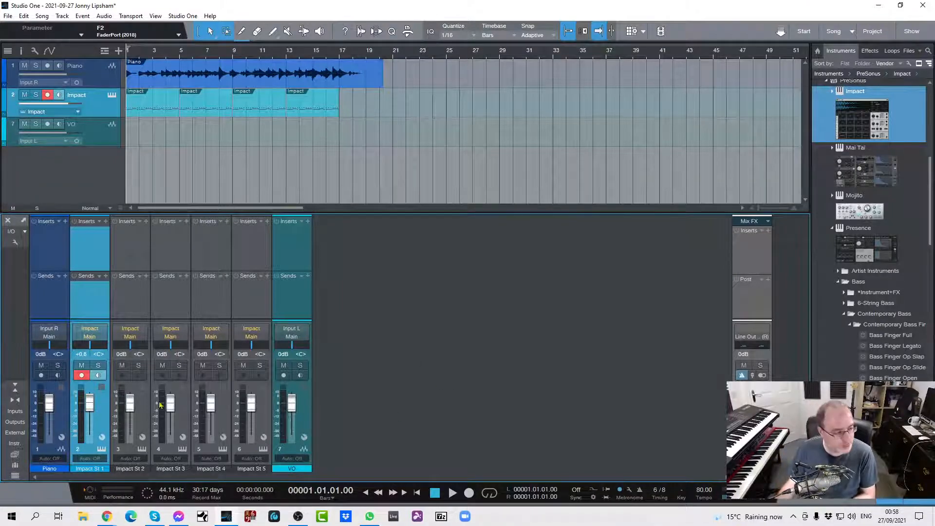
{"action": "right_click", "coordinate": [97, 109]}
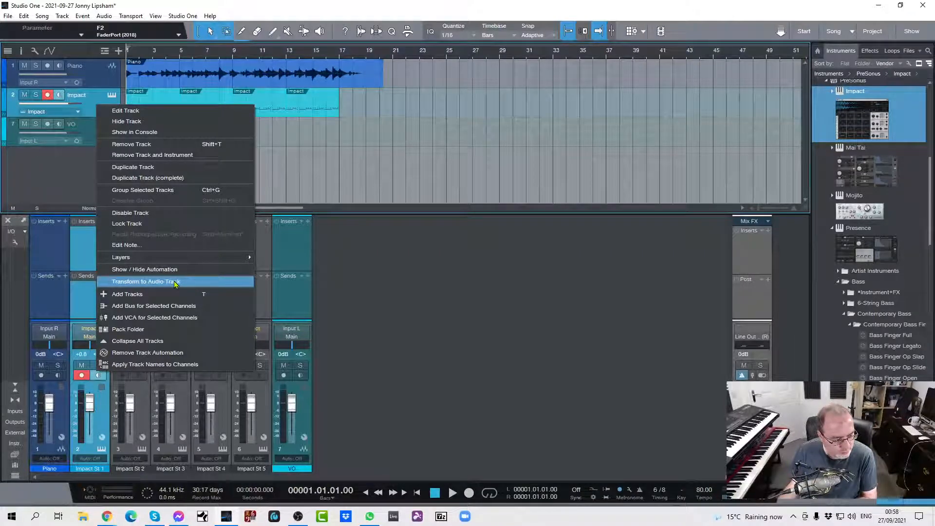
{"action": "left_click", "coordinate": [379, 337]}
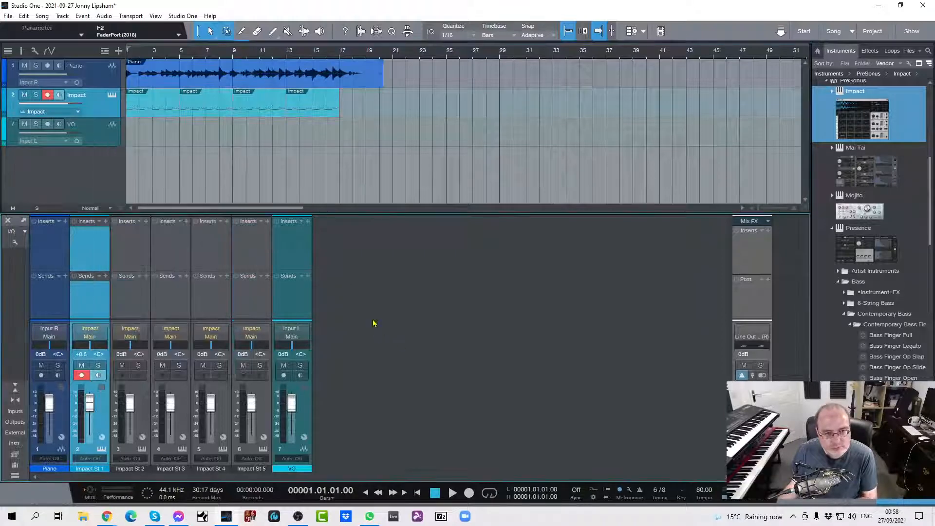
{"action": "left_click_drag", "start_coordinate": [367, 114], "coordinate": [128, 125]}
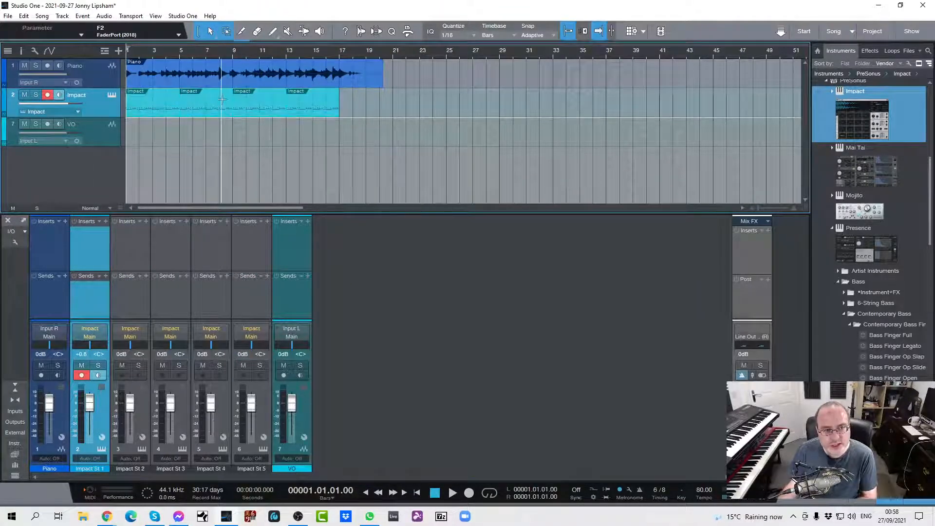
{"action": "right_click", "coordinate": [251, 114]}
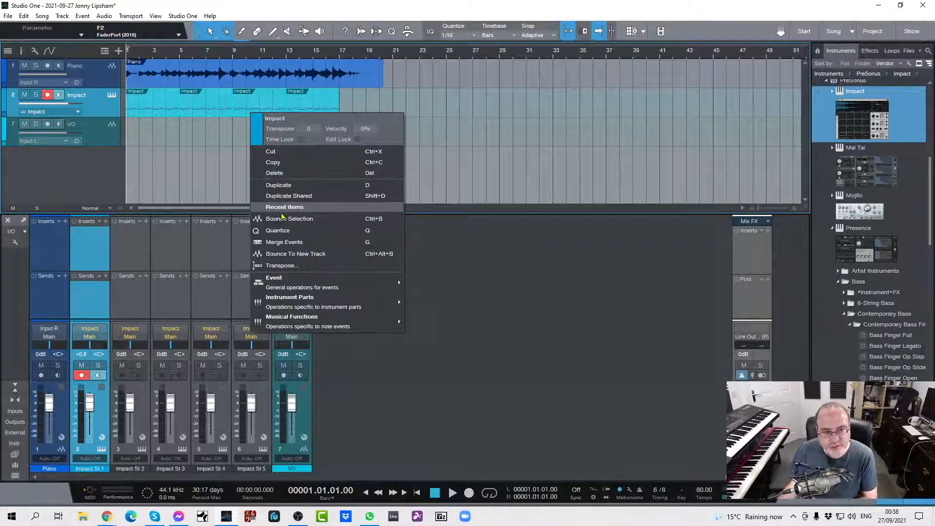
{"action": "mouse_move", "coordinate": [287, 284]}
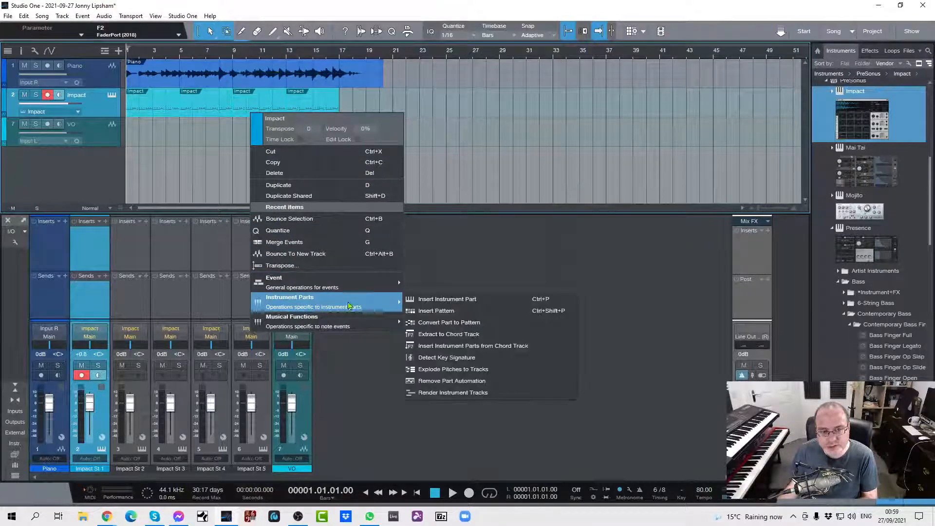
{"action": "mouse_move", "coordinate": [317, 324]}
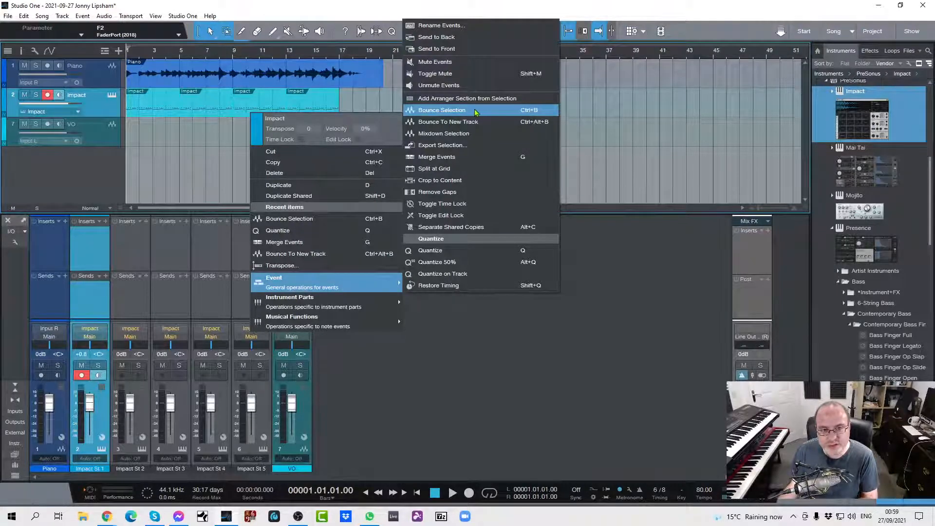
{"action": "left_click", "coordinate": [447, 384]}
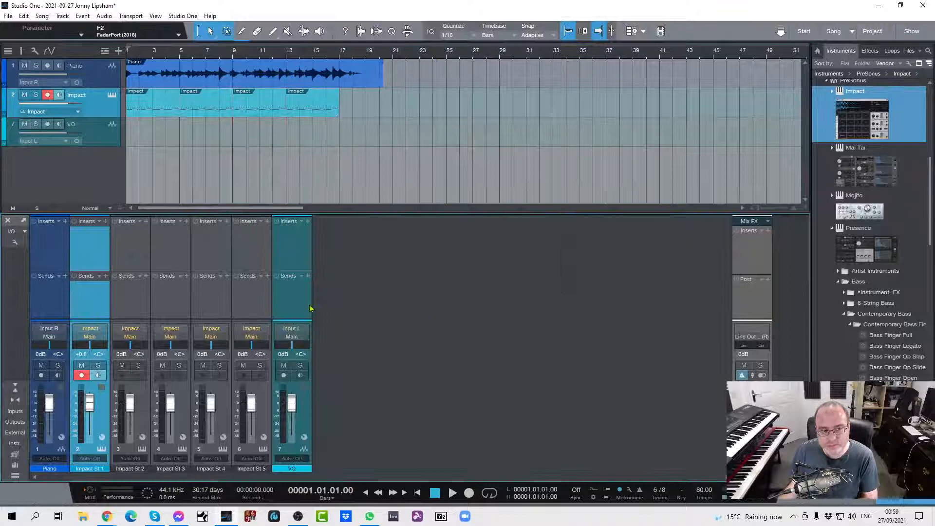
{"action": "right_click", "coordinate": [98, 101]}
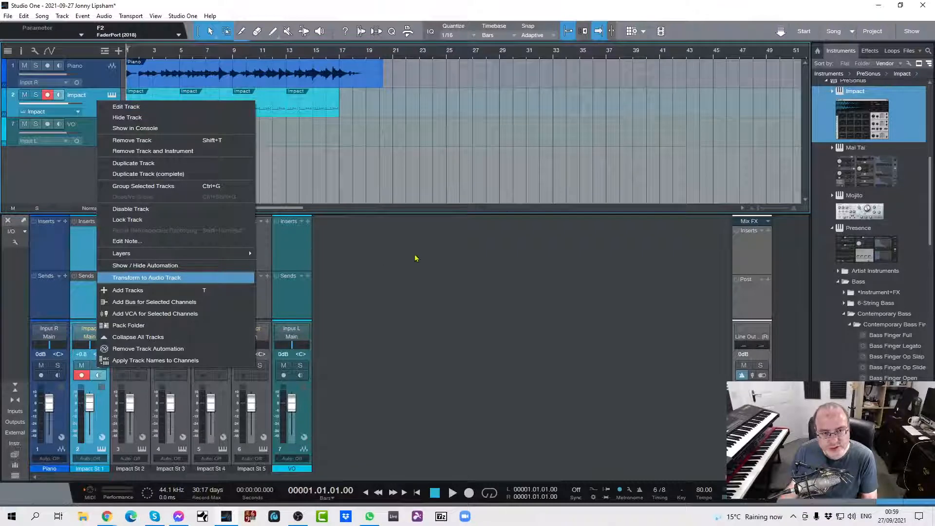
{"action": "left_click", "coordinate": [431, 260]}
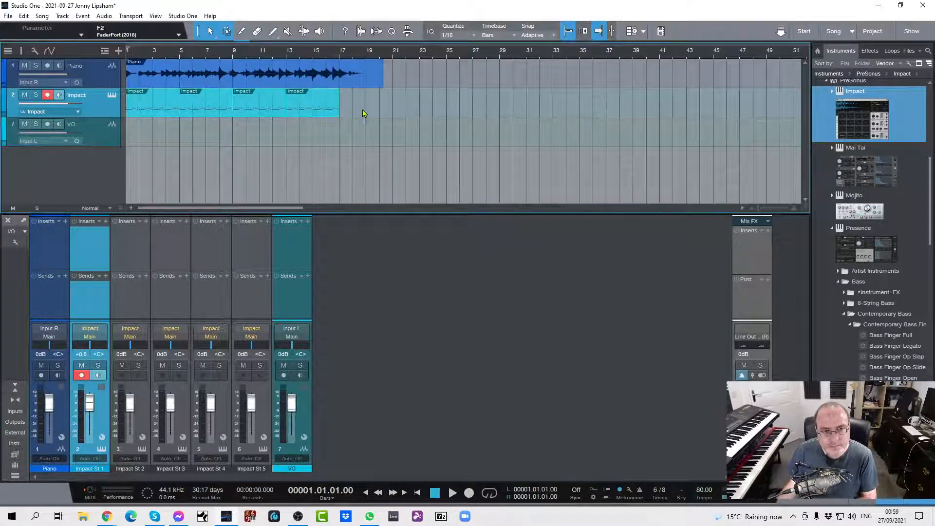
Step: Bounce the four Impact parts to an audio track, and undo the bounce
{"action": "right_click", "coordinate": [202, 112]}
{"action": "left_click", "coordinate": [246, 216]}
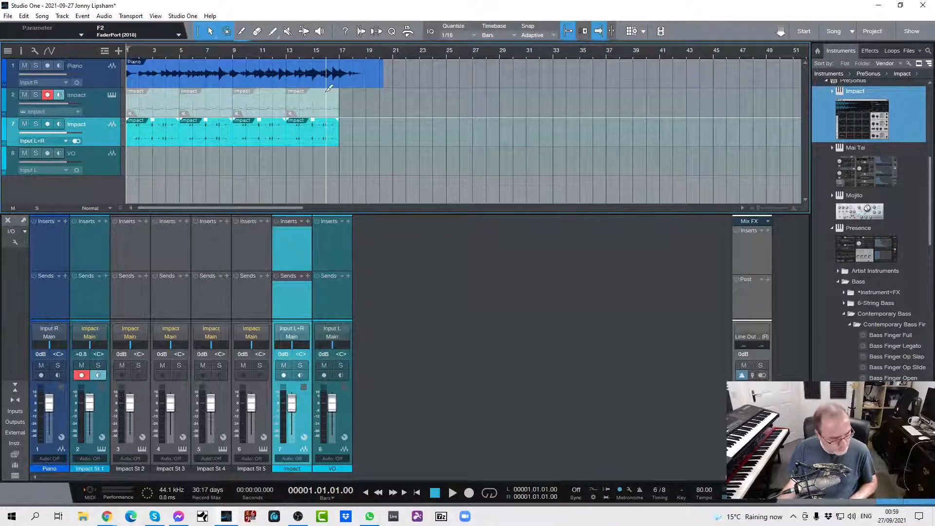
{"action": "key", "text": "ctrl+z"}
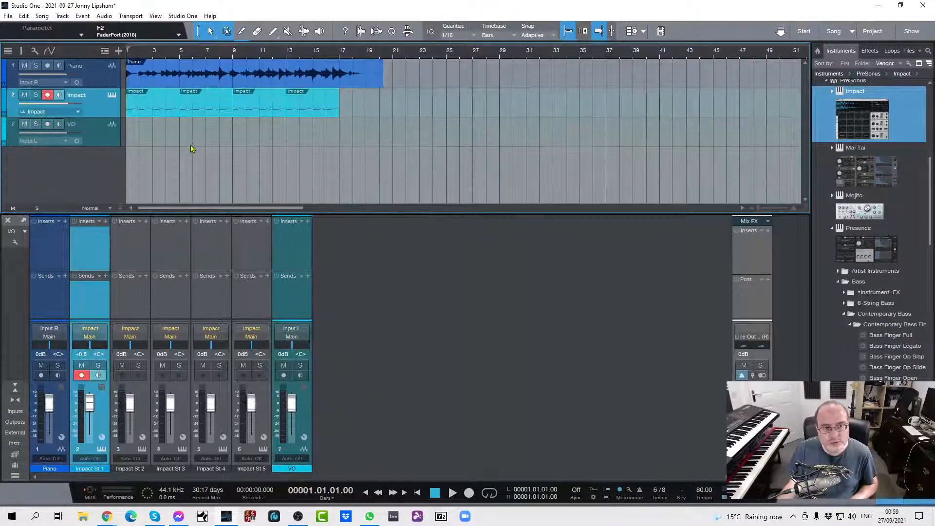
Step: Transform the Impact track to an audio track with Render All Channels off, preserving the instrument track state and removing the instrument
{"action": "right_click", "coordinate": [99, 112]}
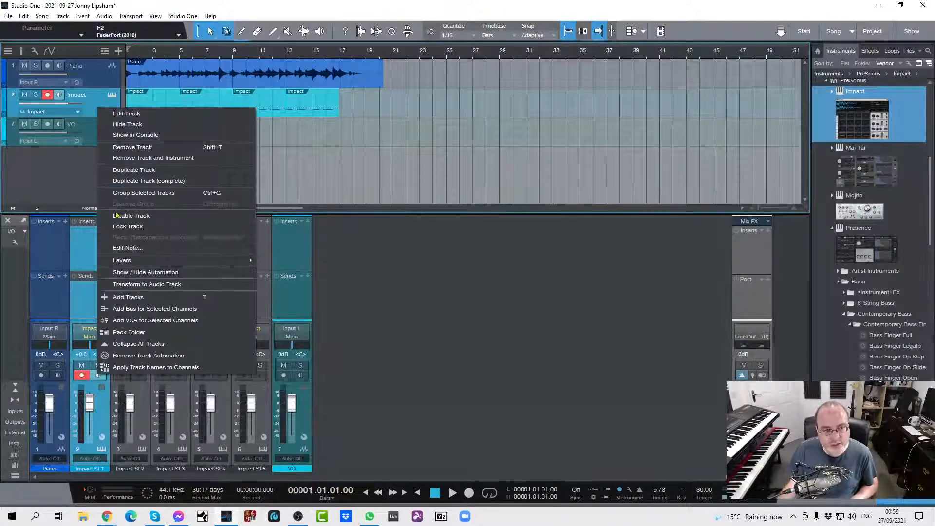
{"action": "left_click", "coordinate": [124, 284]}
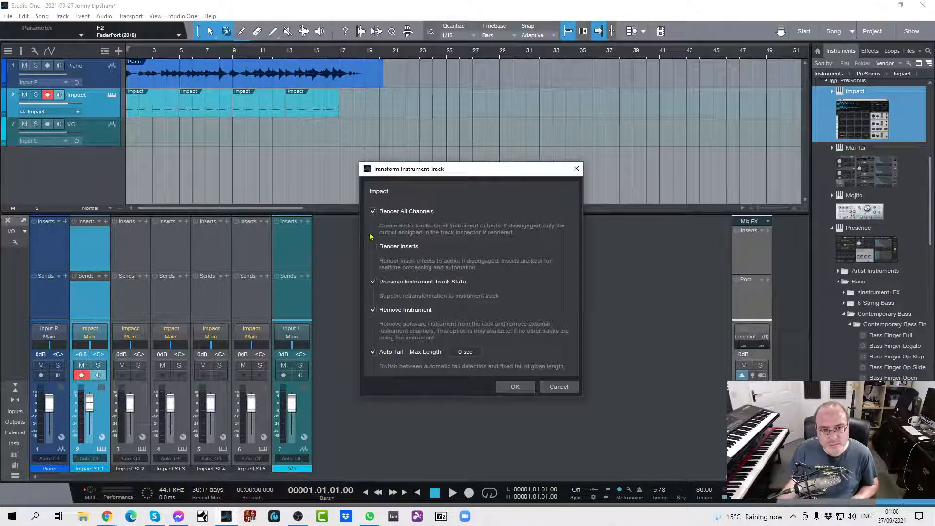
{"action": "left_click", "coordinate": [373, 212]}
{"action": "left_click", "coordinate": [515, 387]}
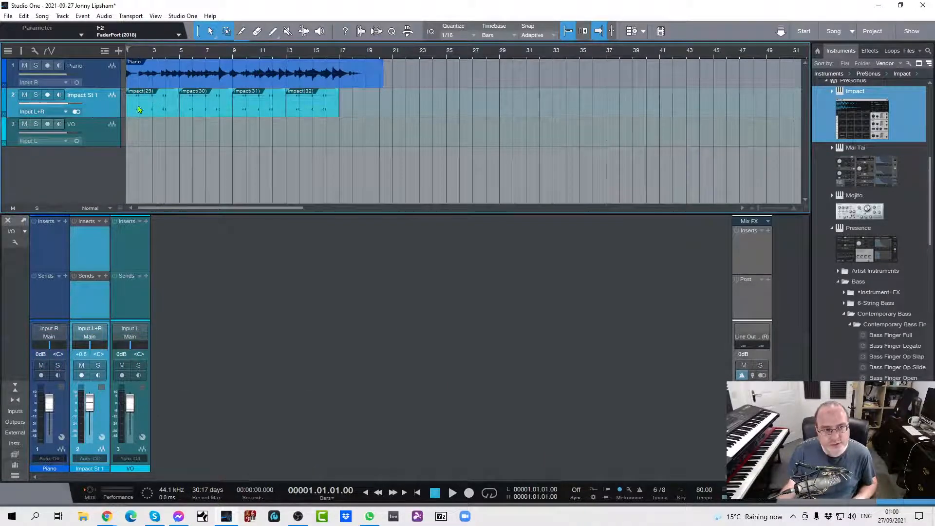
Step: Play back the rendered drum audio together with the piano, and return the playhead to the song start
{"action": "key", "text": "space"}
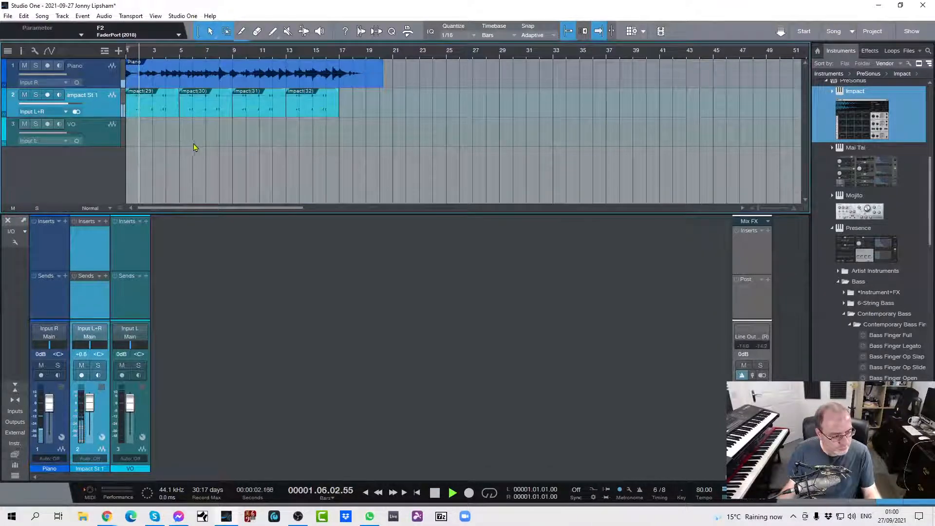
{"action": "key", "text": "space"}
{"action": "key", "text": "Home"}
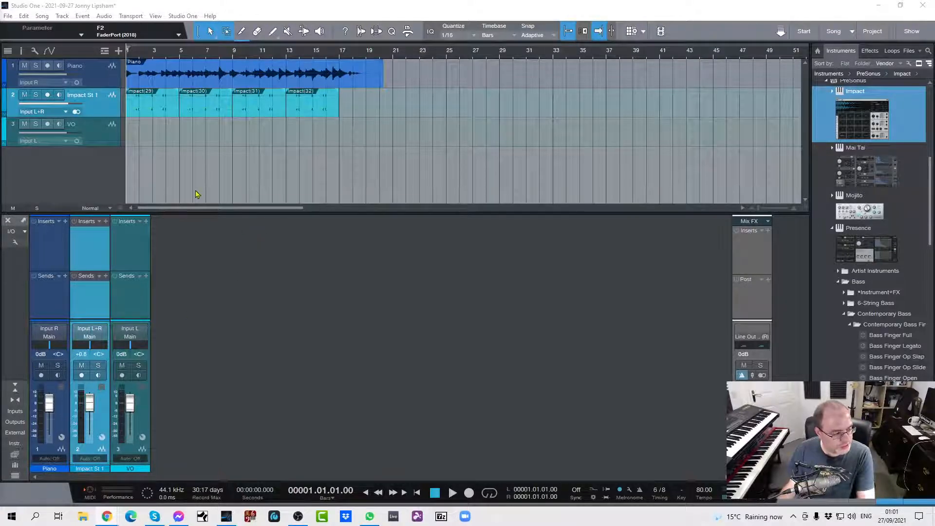
Step: Search the keyboard shortcut settings for "Bounce" to look up the keys assigned to the bounce commands
{"action": "left_click", "coordinate": [81, 167]}
{"action": "left_click", "coordinate": [183, 16]}
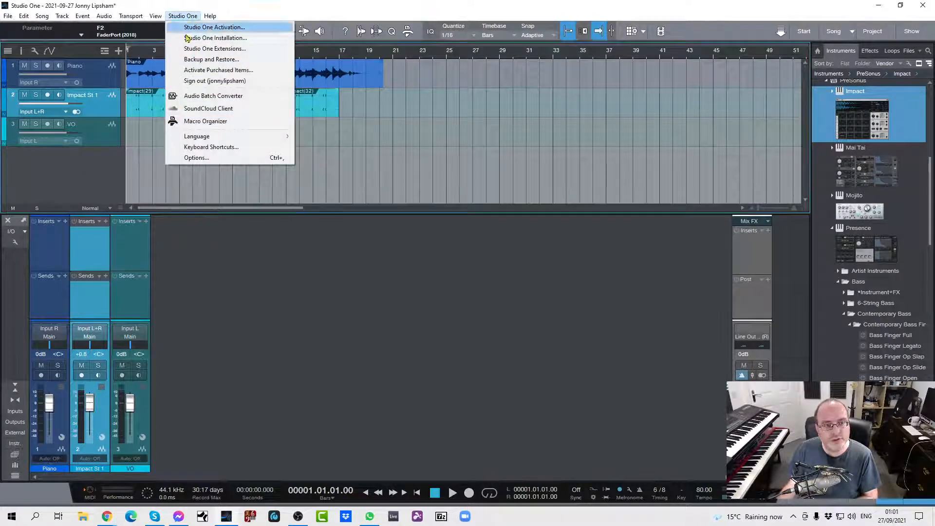
{"action": "left_click", "coordinate": [199, 148]}
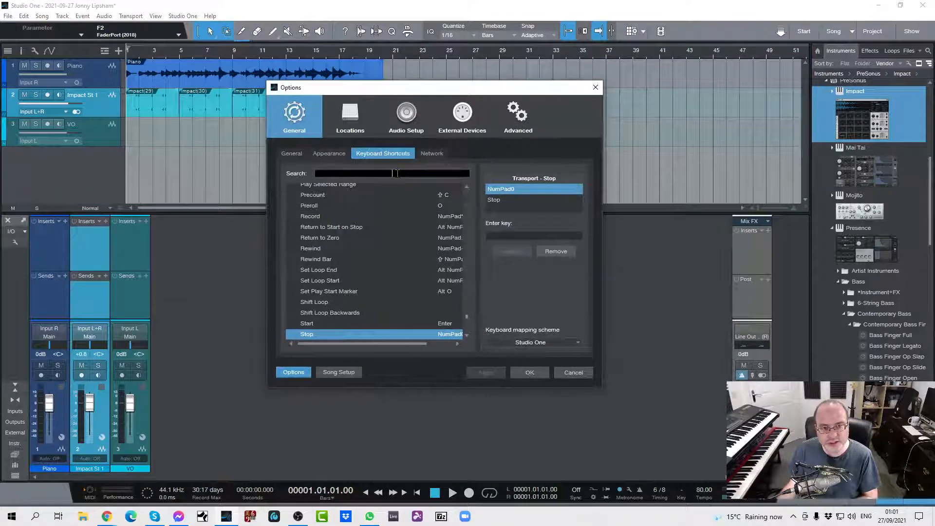
{"action": "type", "text": "Bo"}
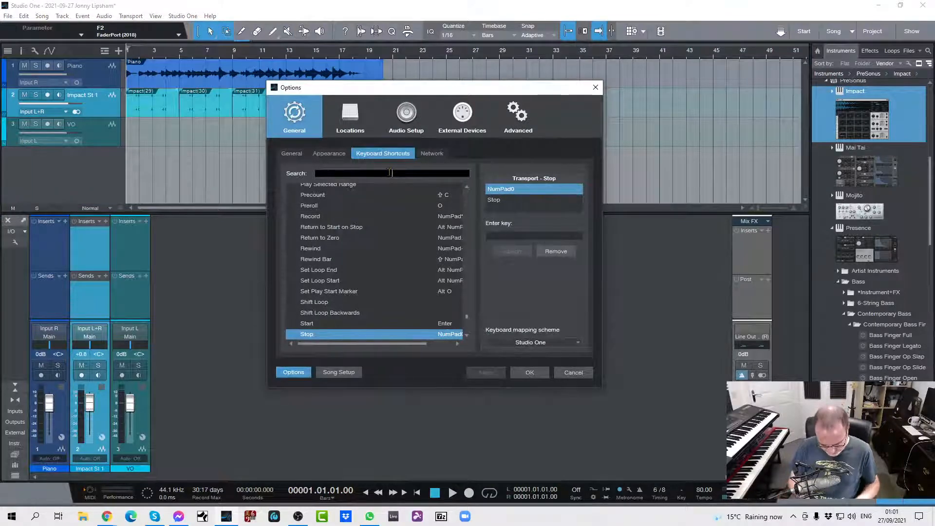
{"action": "type", "text": "unce"}
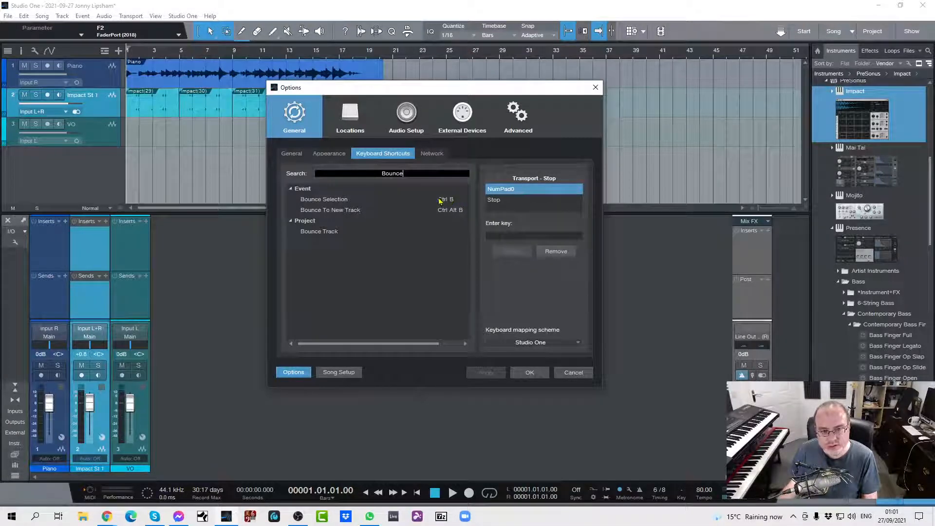
Step: Review the available keyboard mapping schemes, keep Studio One selected, and cancel out of the options
{"action": "left_click", "coordinate": [578, 345]}
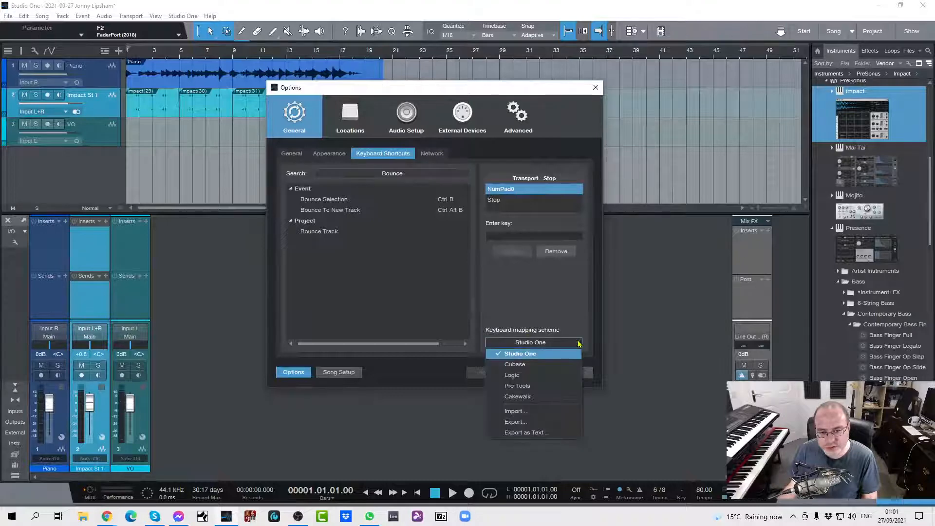
{"action": "left_click", "coordinate": [531, 355]}
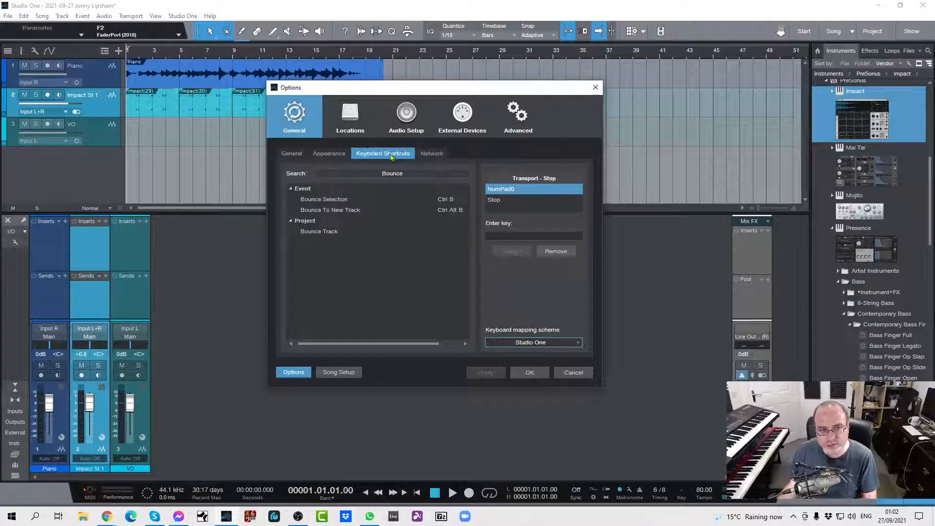
{"action": "left_click", "coordinate": [571, 373]}
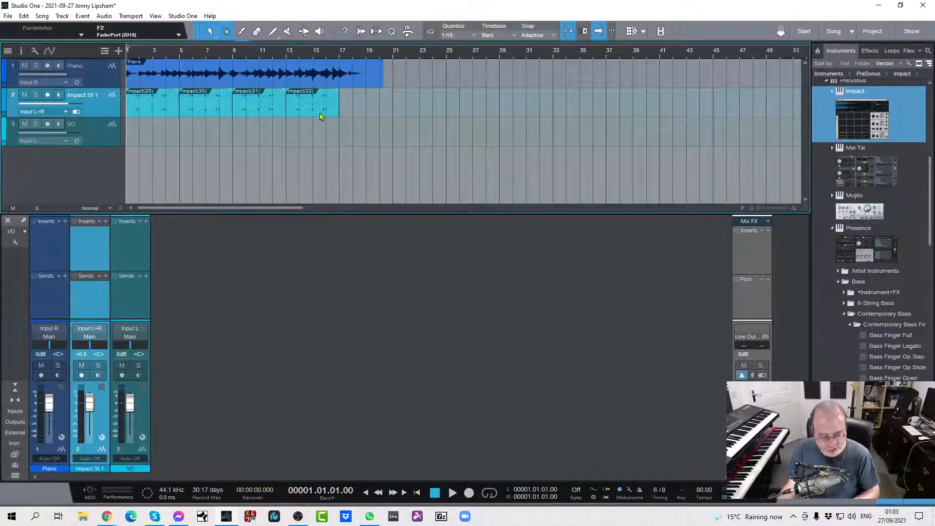
Step: Undo the Impact track's transformation to audio
{"action": "key", "text": "ctrl+z"}
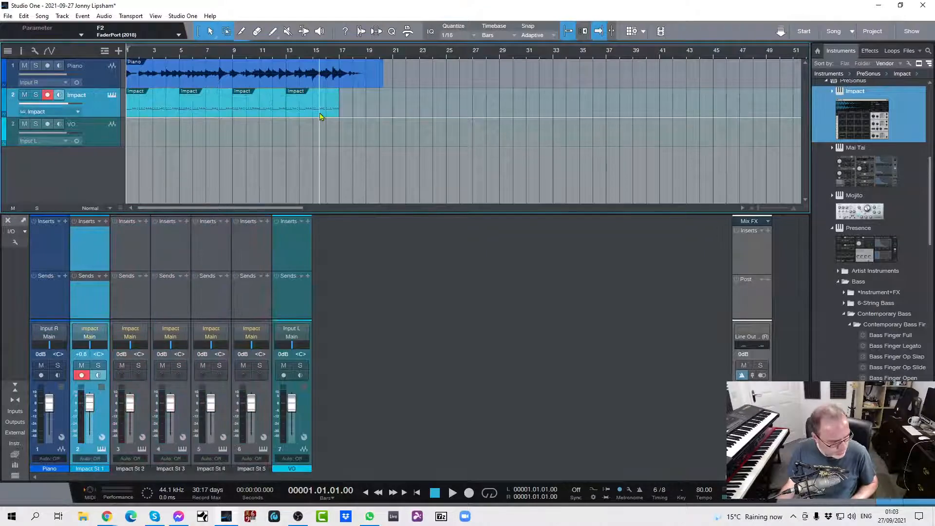